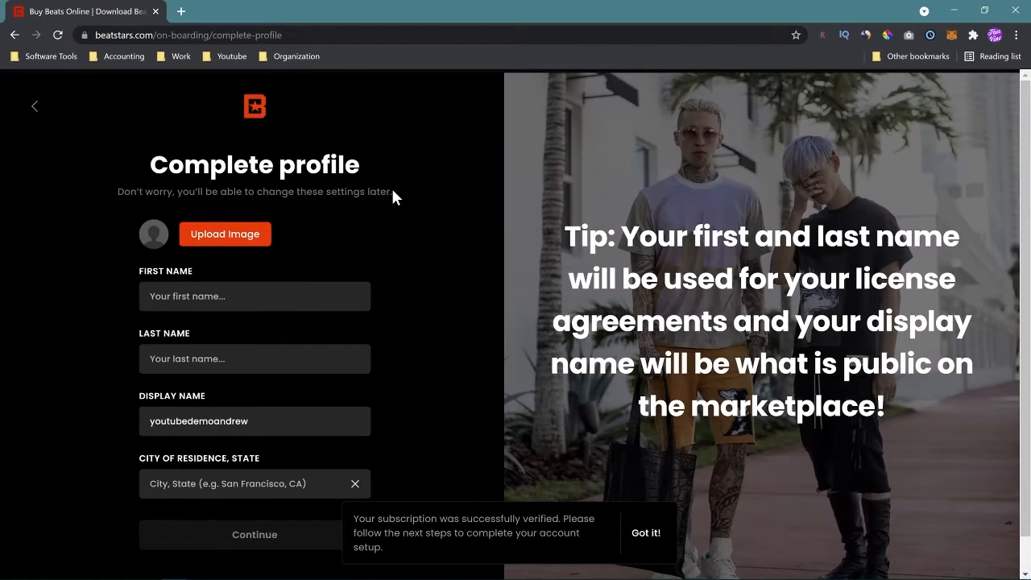
- Dismiss the subscription verification notice and change the profile's display name to "YouTube Producer"
left_click(645, 535)
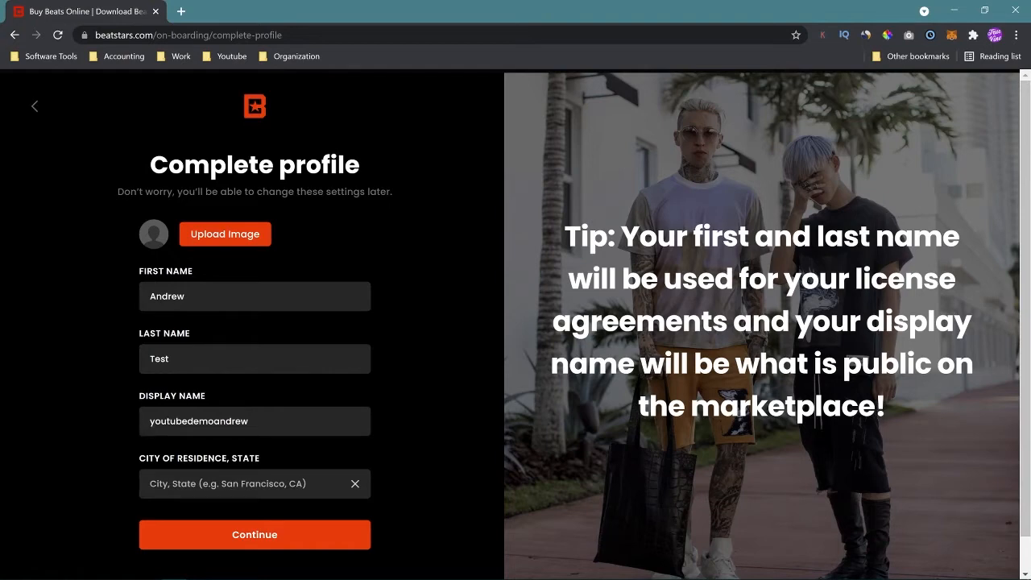
left_click_drag(251, 421, 146, 421)
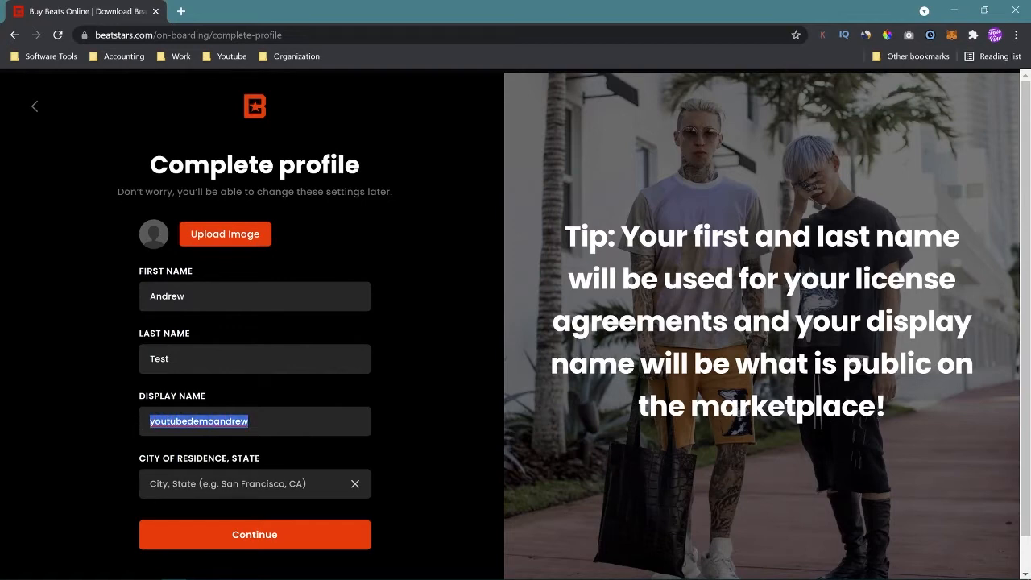
type("You")
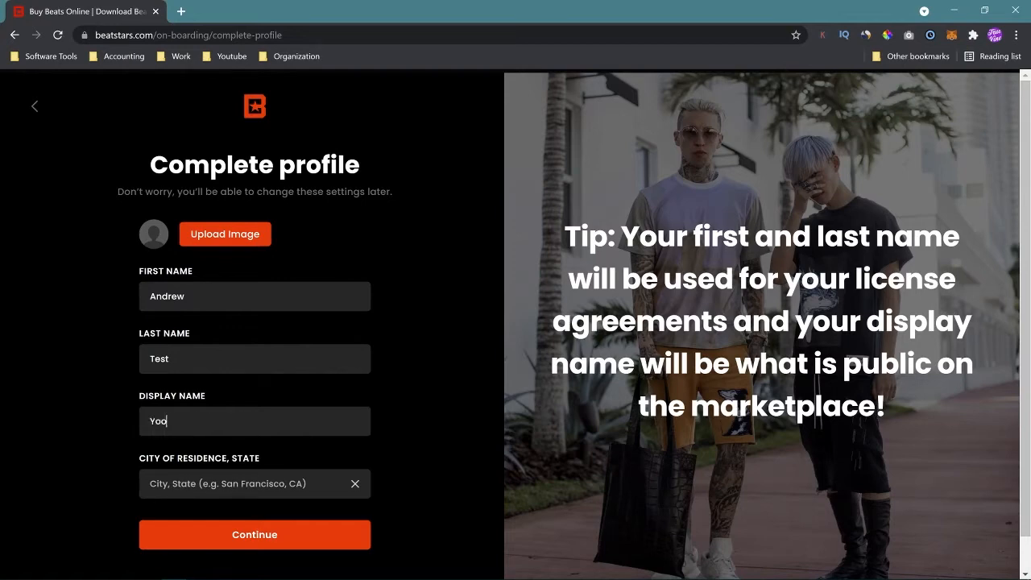
type("Tes")
key("BackSpace")
key("BackSpace")
type("ube")
key("BackSpace")
key("BackSpace")
type("be Producer Y")
key("BackSpace")
key("Tab")
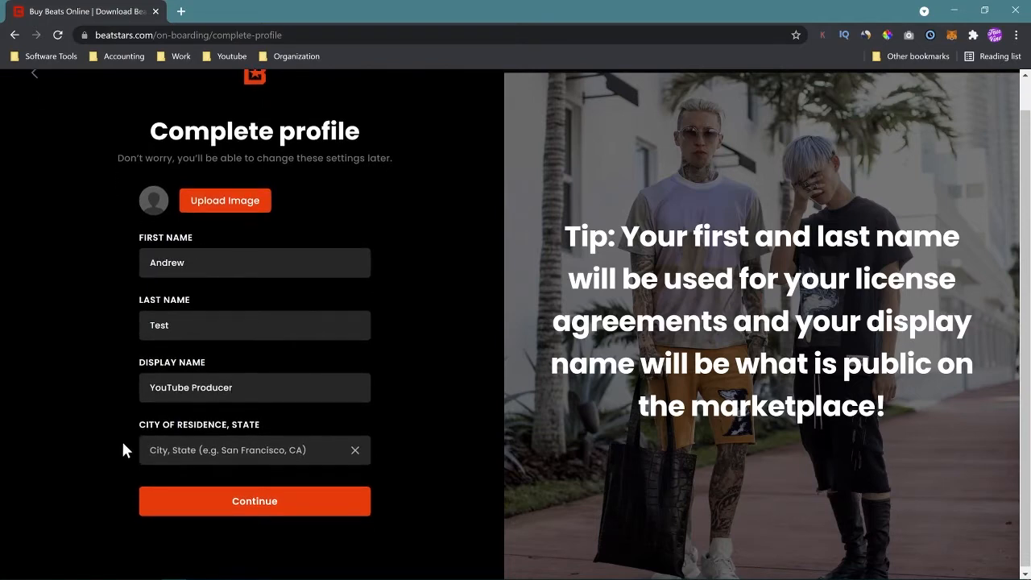
- Set the city of residence to Miami, Florida, United States of America and submit the profile details
type("Miami,")
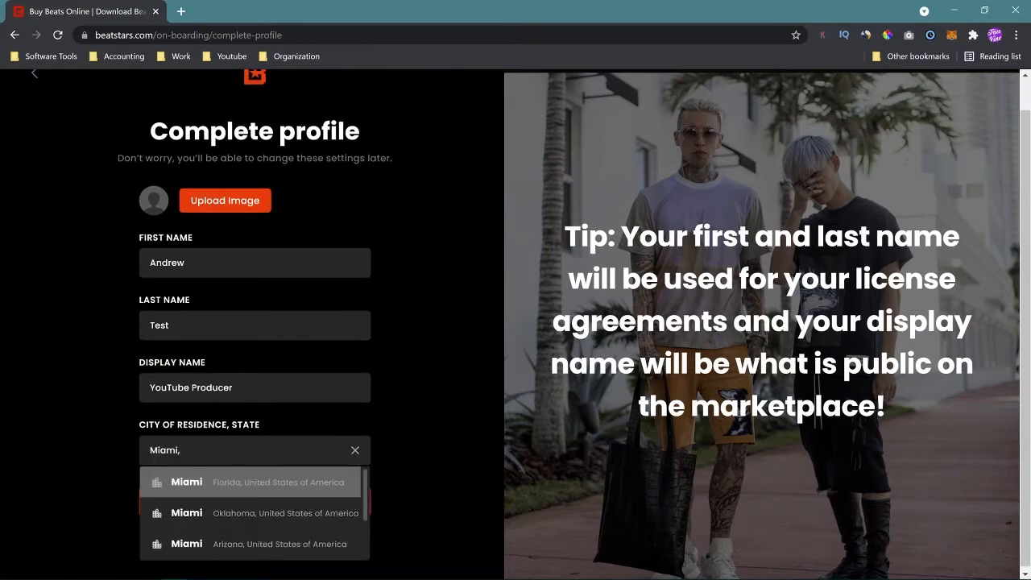
left_click(214, 483)
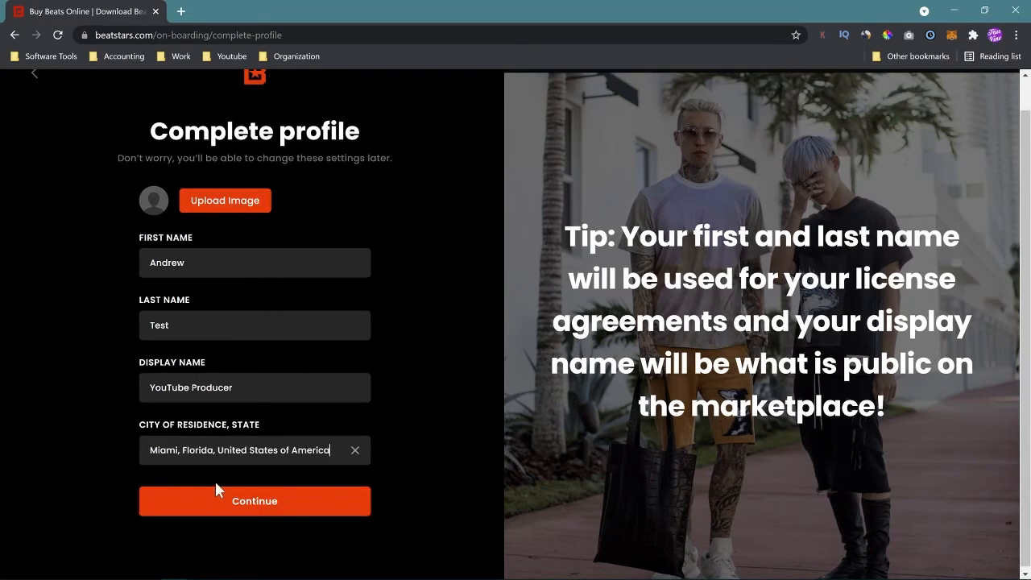
left_click(228, 496)
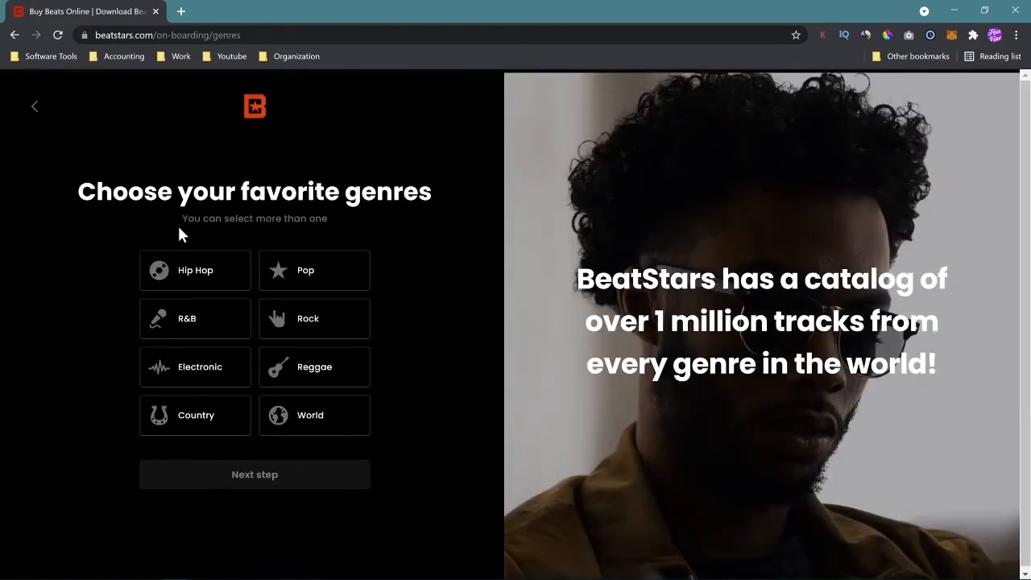
- Choose Hip Hop, Pop, R&B and Electronic as favorite genres and proceed to the tag selection
left_click(206, 267)
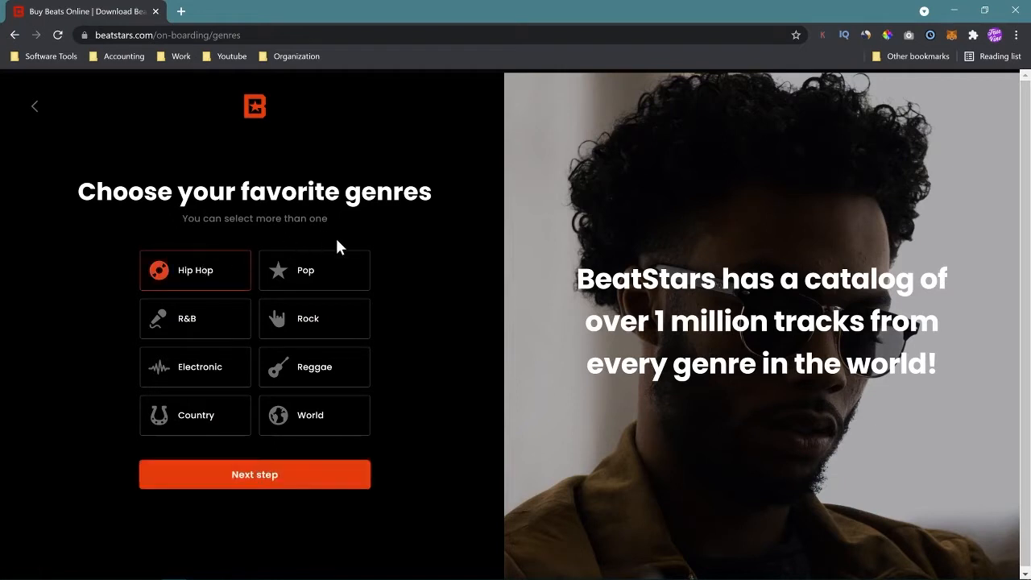
left_click(327, 282)
left_click(206, 331)
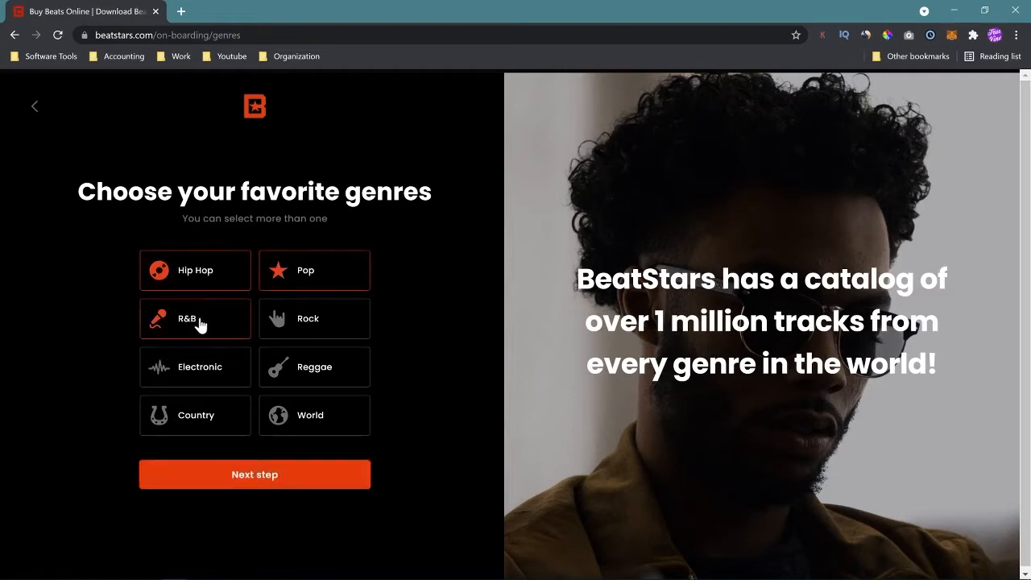
left_click(196, 358)
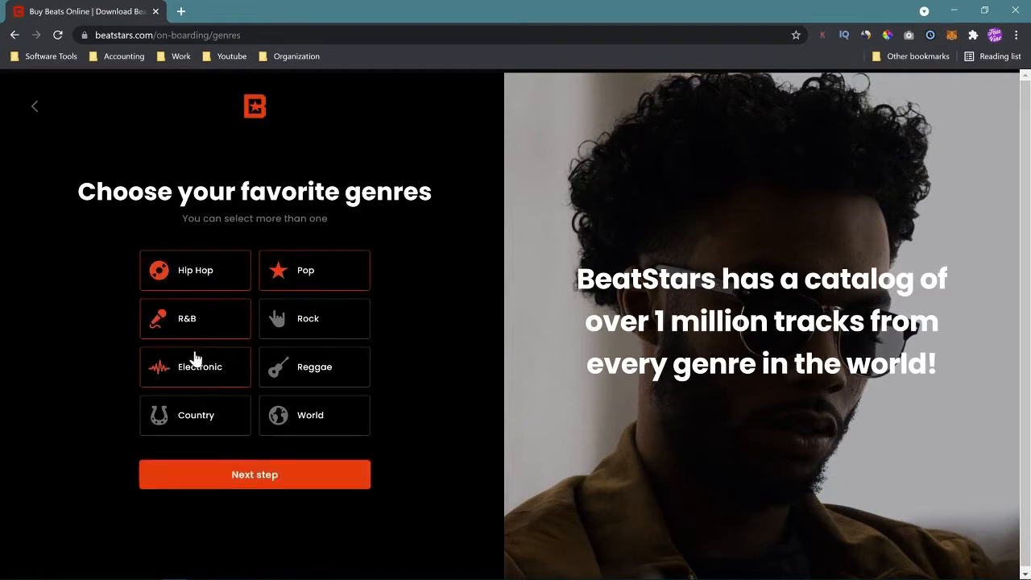
left_click(277, 491)
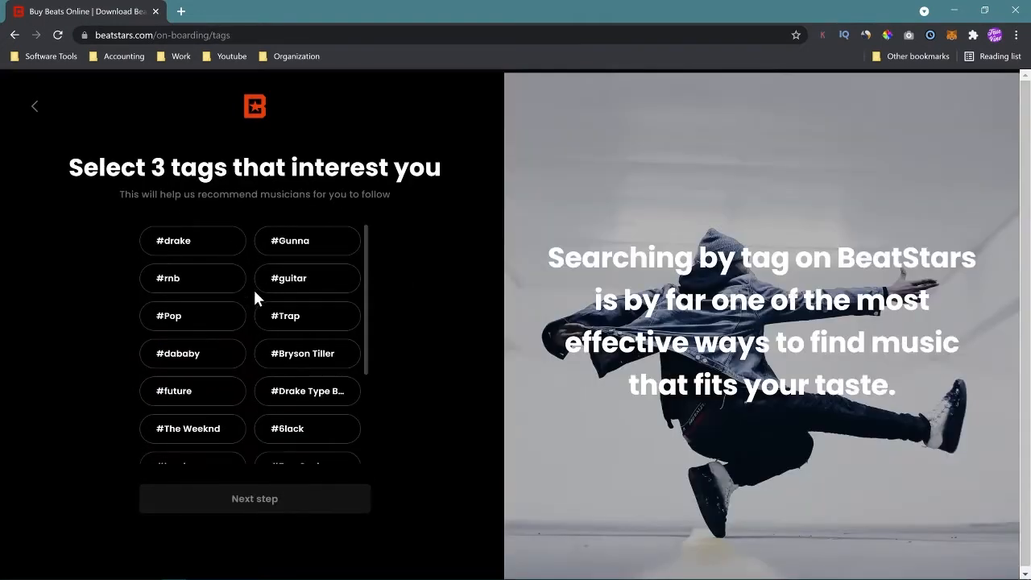
- Select the interest tags #Young Thug, #Drill and #soul and proceed to the recommended users
scroll(225, 266, "down", 4)
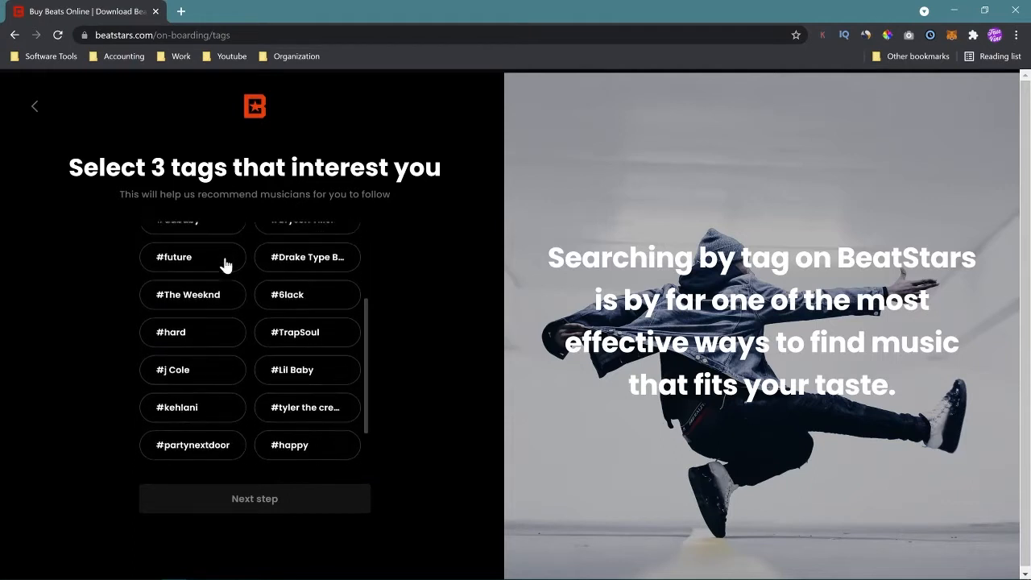
scroll(225, 266, "up", 6)
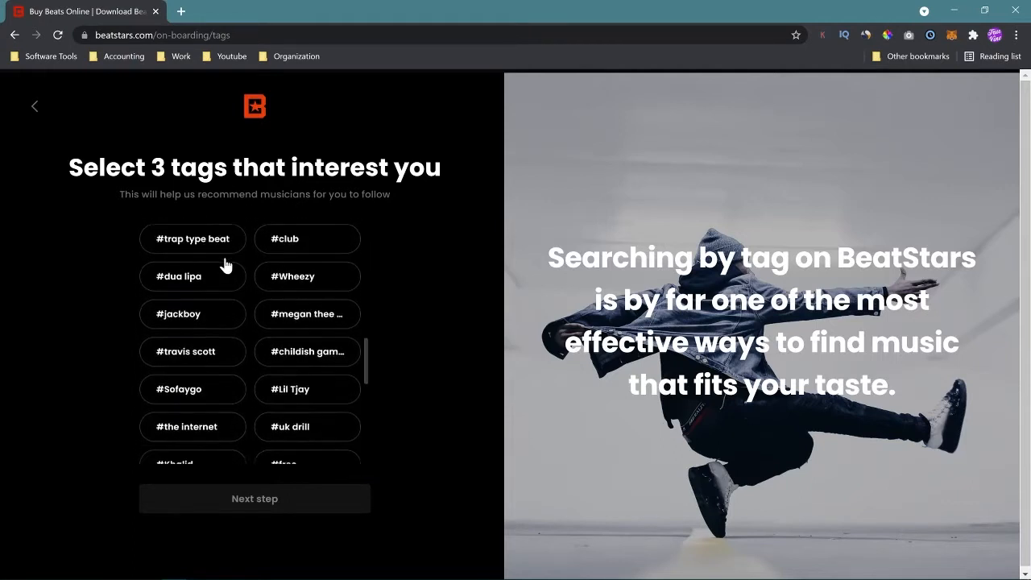
scroll(215, 288, "down", 8)
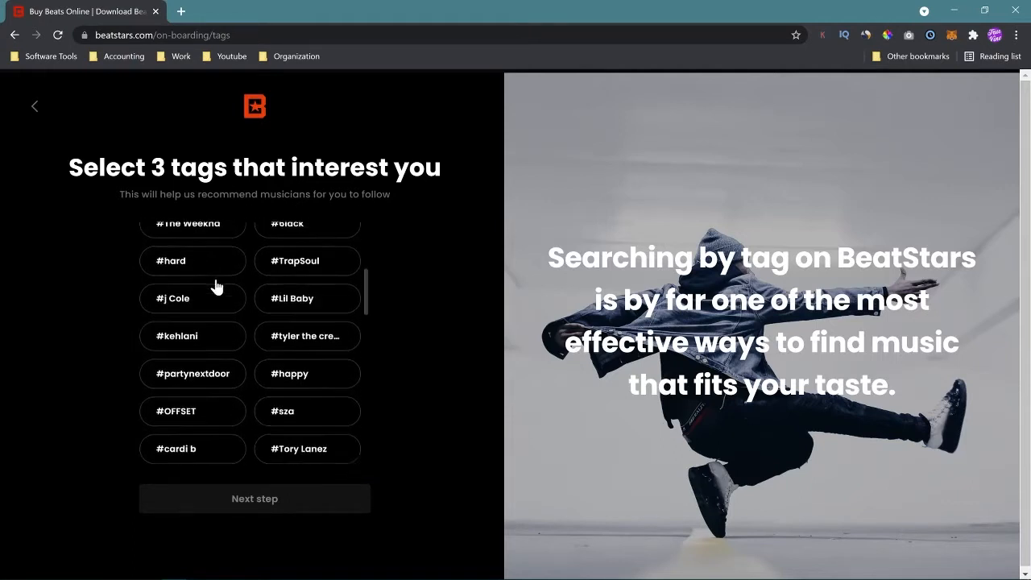
scroll(141, 386, "down", 3)
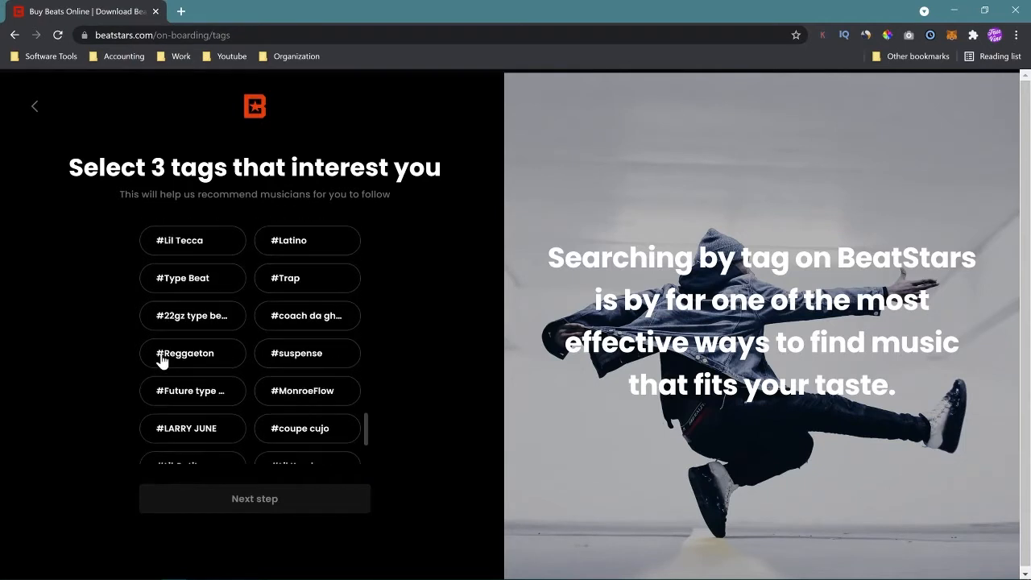
scroll(161, 361, "up", 1)
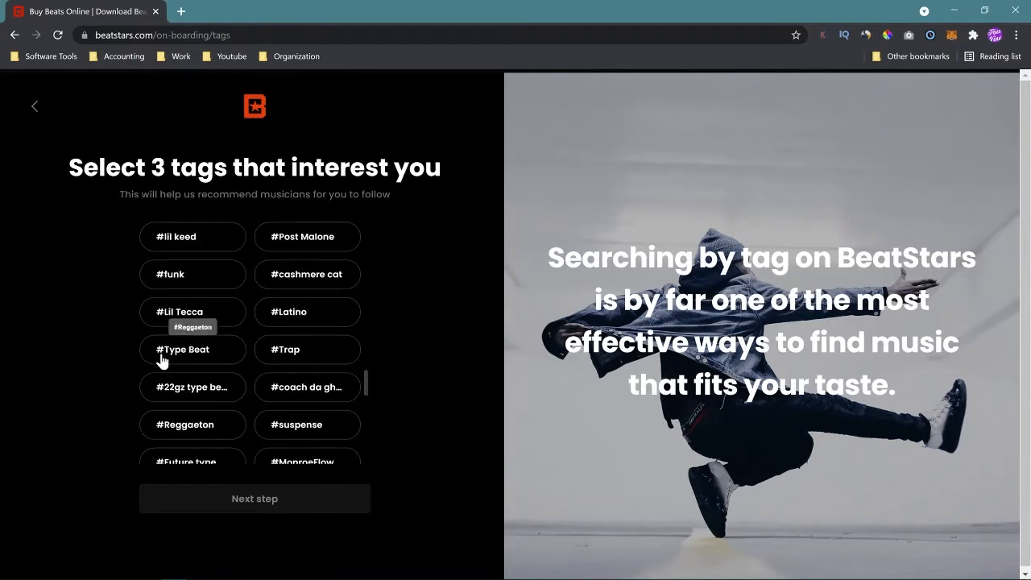
scroll(162, 362, "up", 2)
left_click(166, 355)
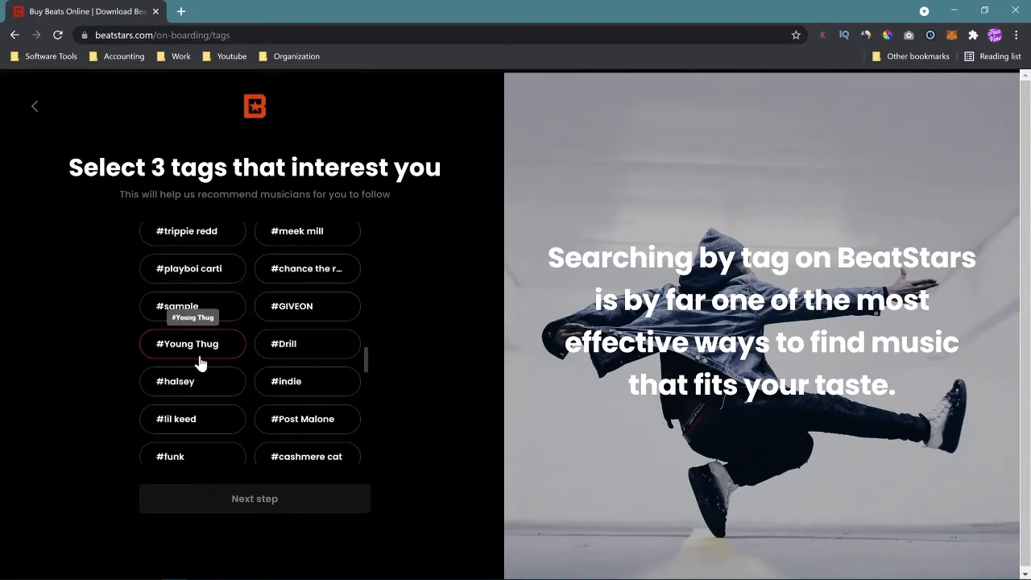
scroll(296, 359, "down", 4)
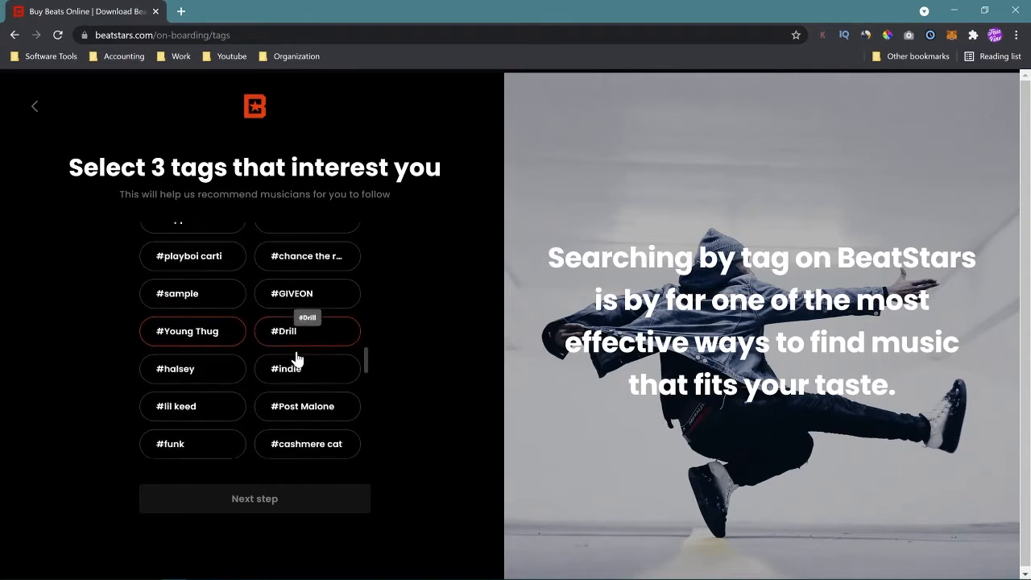
scroll(294, 355, "down", 4)
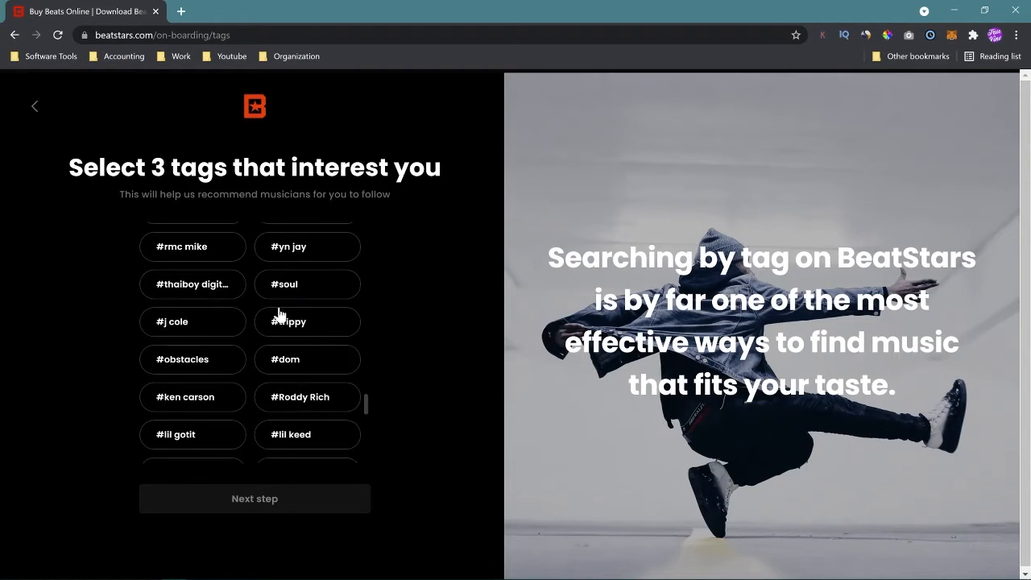
left_click(292, 282)
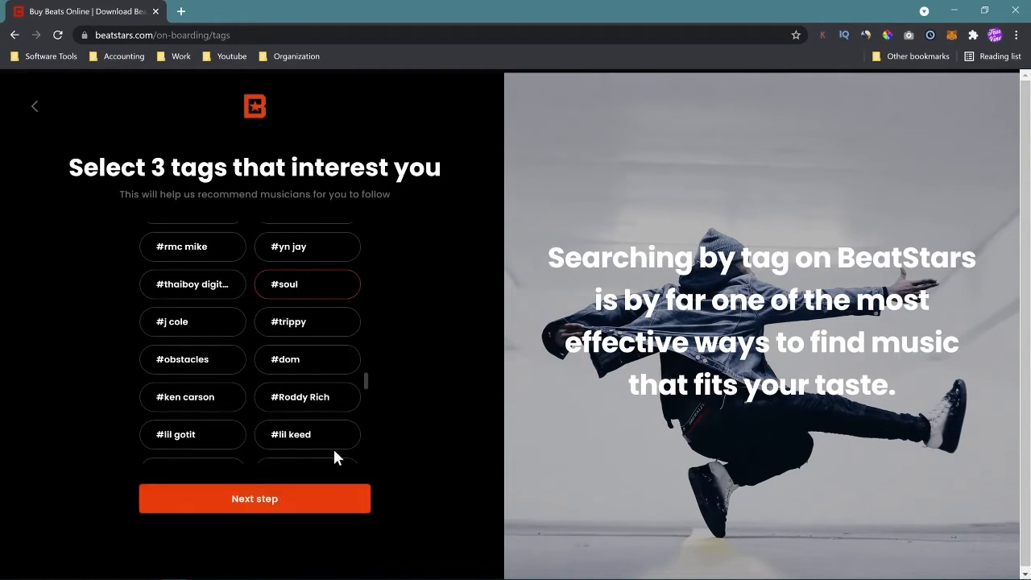
left_click(258, 497)
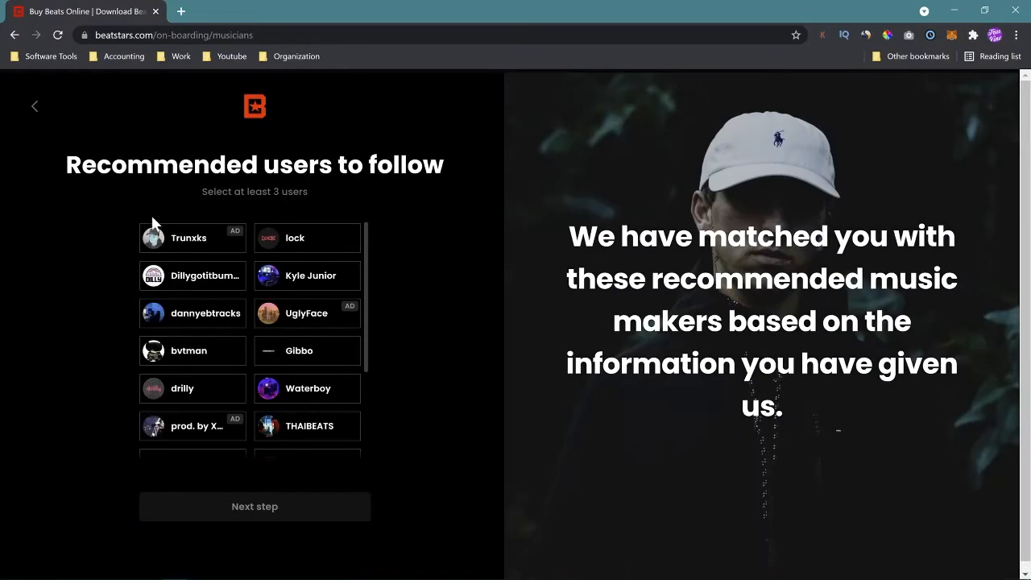
- Select the first twelve recommended users to follow, covering the first six rows of the list
left_click(198, 252)
left_click(305, 241)
left_click(196, 278)
left_click(256, 281)
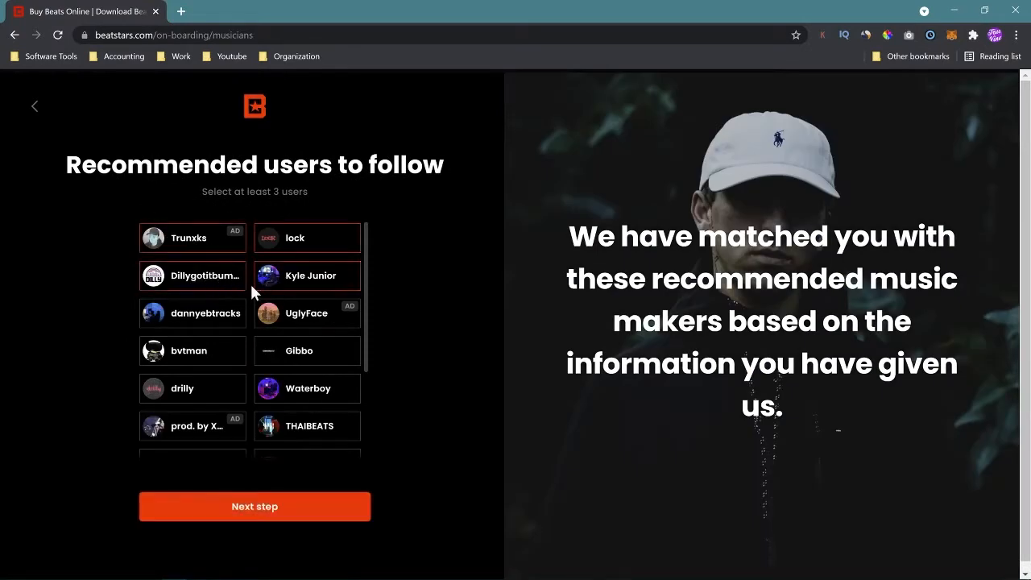
left_click(225, 323)
left_click(203, 352)
left_click(313, 356)
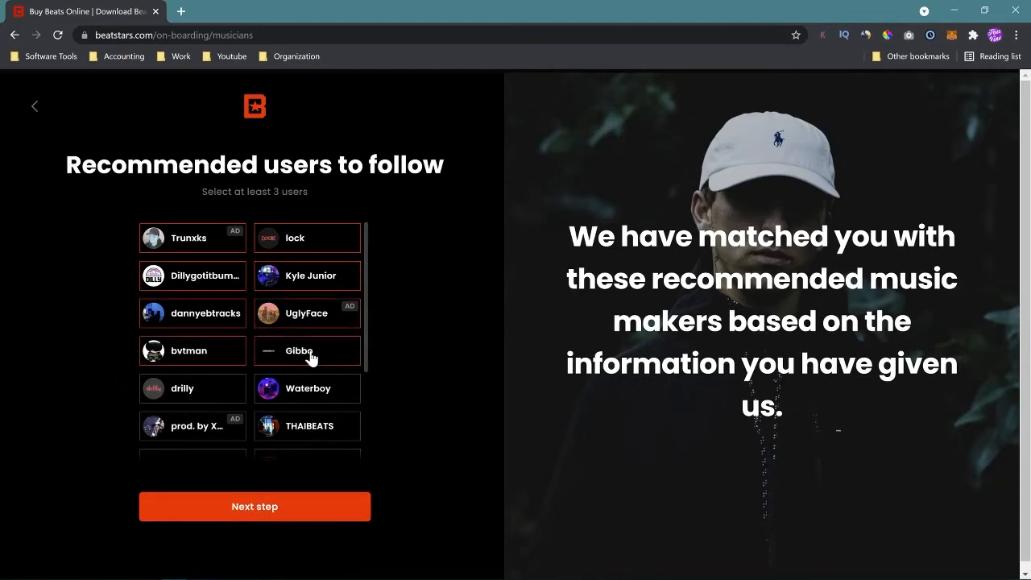
left_click(208, 400)
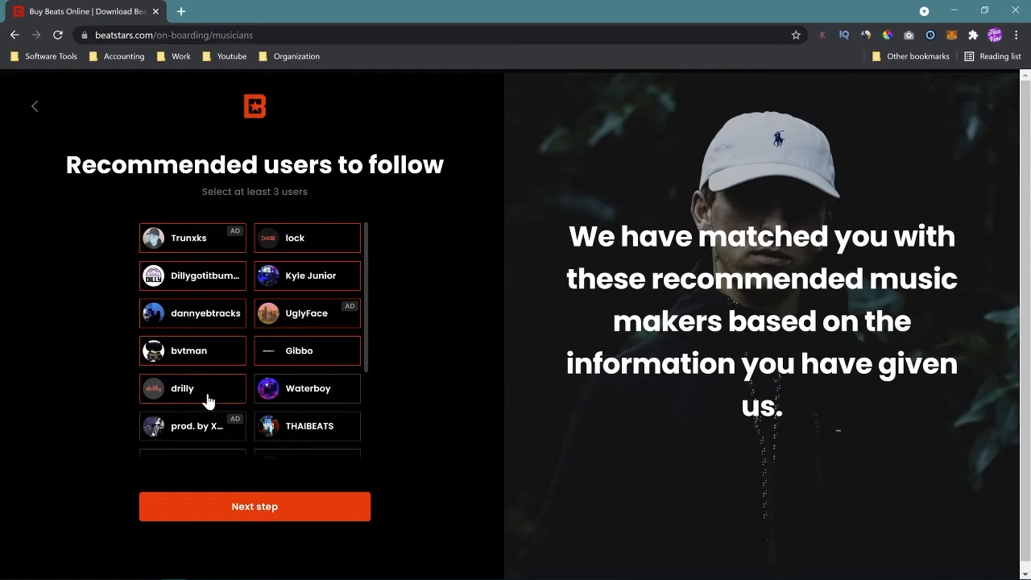
left_click(305, 401)
left_click(274, 433)
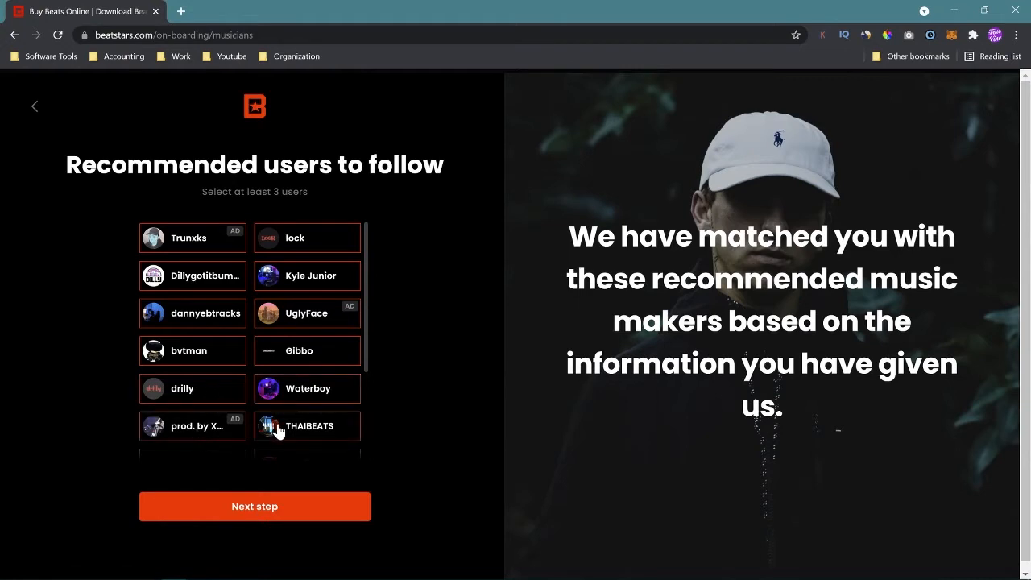
- Select the next eight recommended users to follow, covering the four rows that end with Evi Beats
scroll(278, 431, "down", 3)
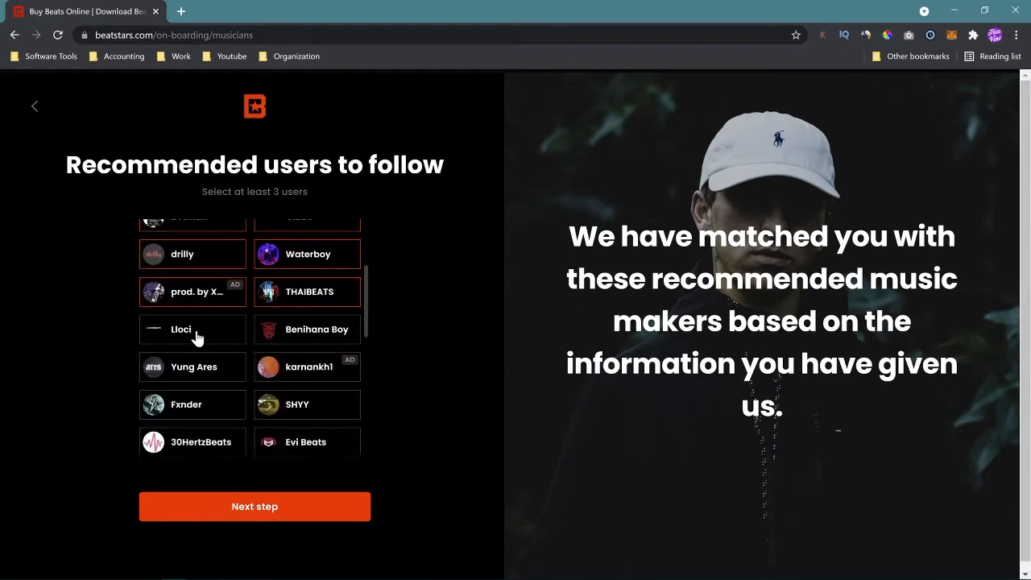
left_click(195, 331)
left_click(309, 334)
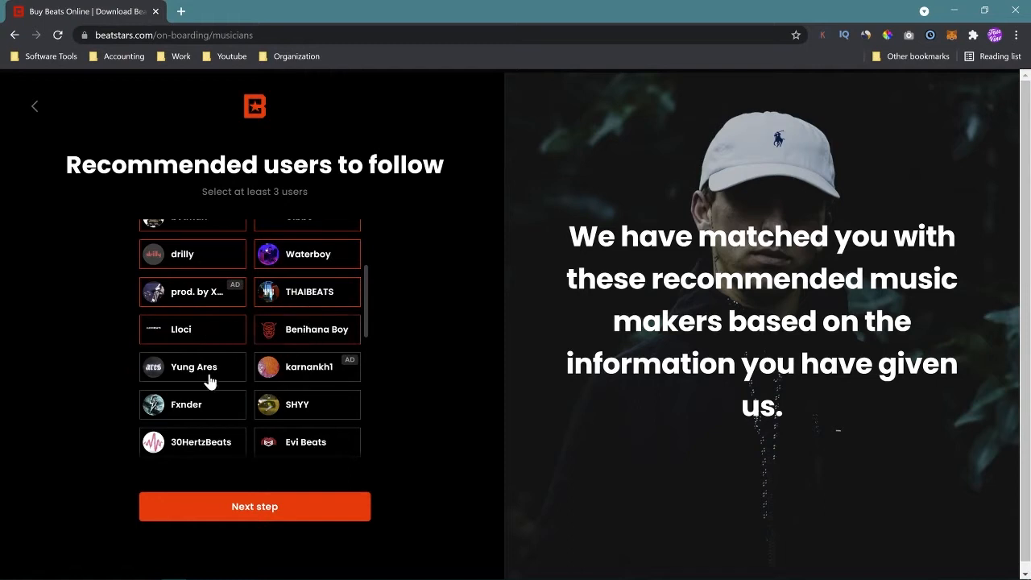
left_click(203, 379)
left_click(289, 375)
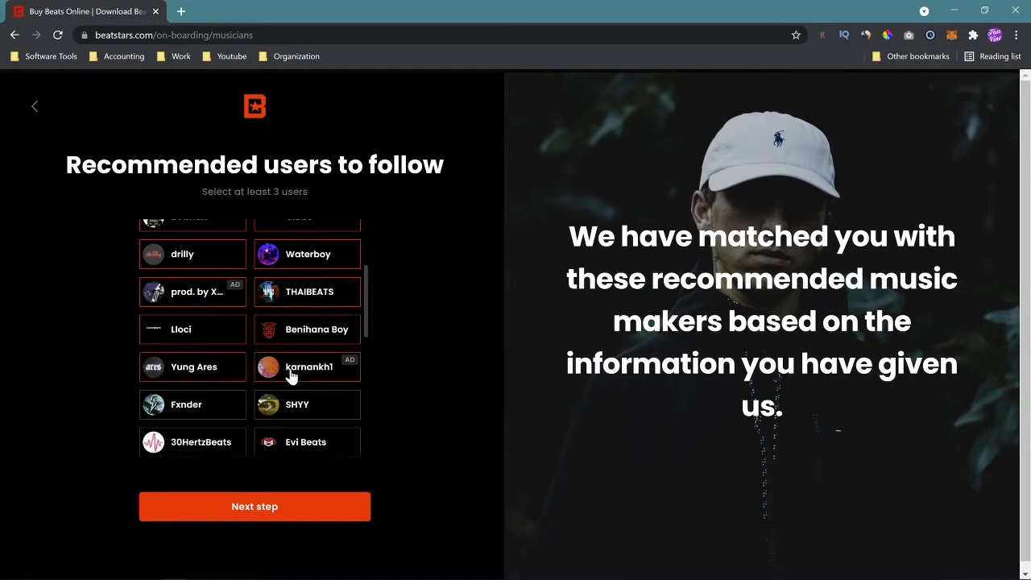
left_click(174, 411)
left_click(274, 413)
left_click(195, 448)
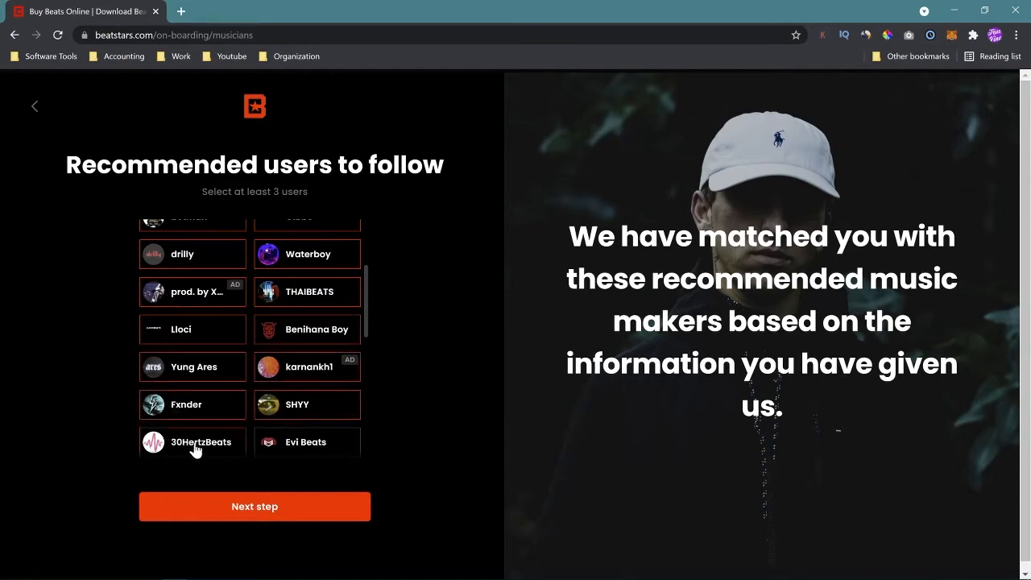
left_click(301, 442)
- Select six more recommended users in the three rows below Evi Beats and submit the follow selection
scroll(286, 407, "down", 2)
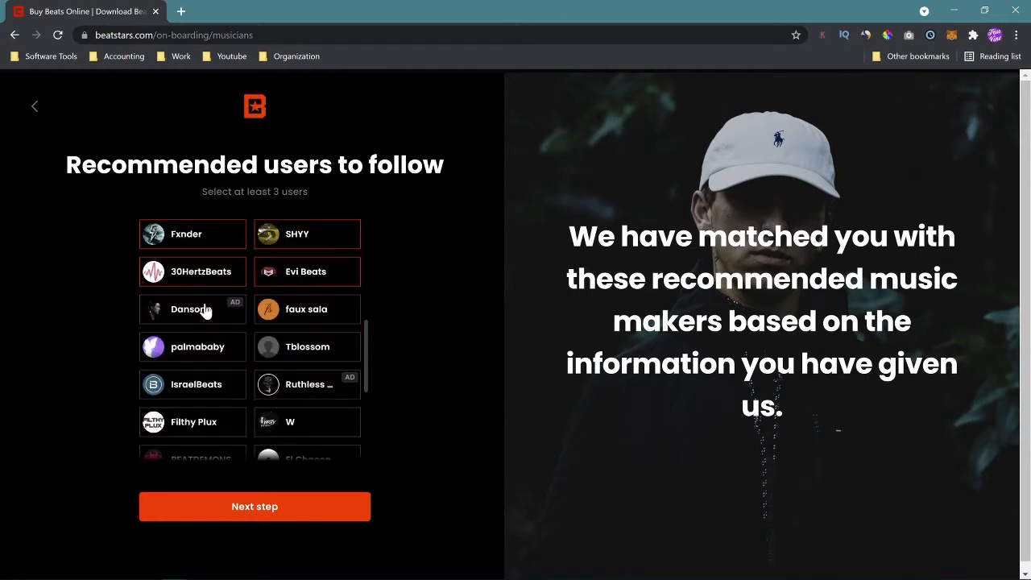
left_click(200, 302)
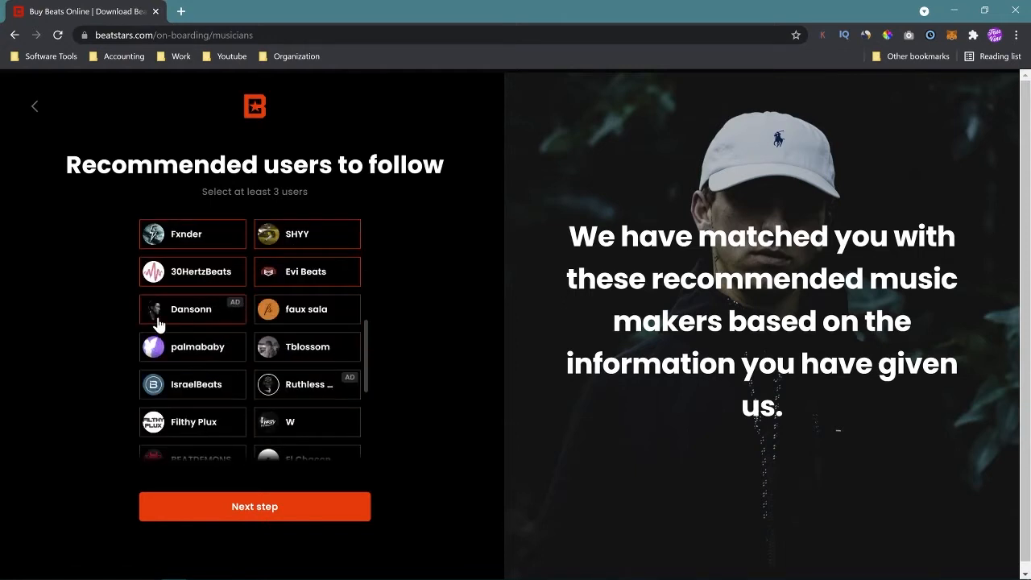
left_click(300, 312)
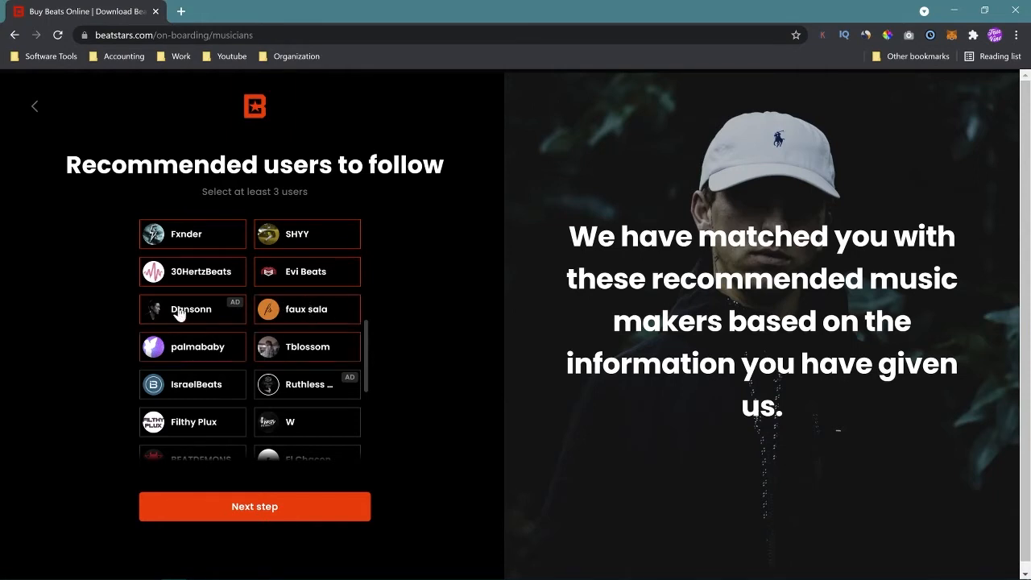
left_click(213, 397)
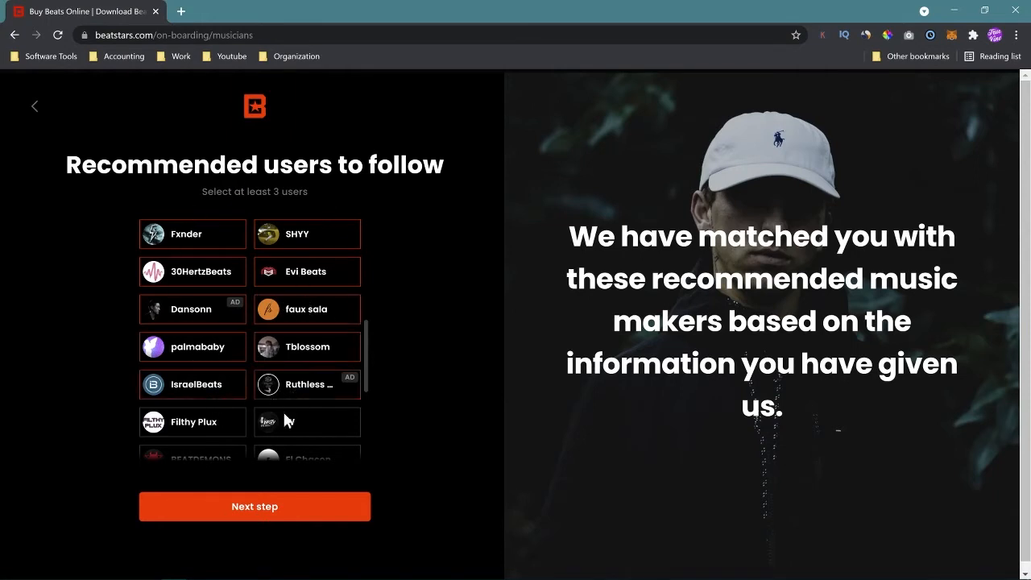
left_click(254, 503)
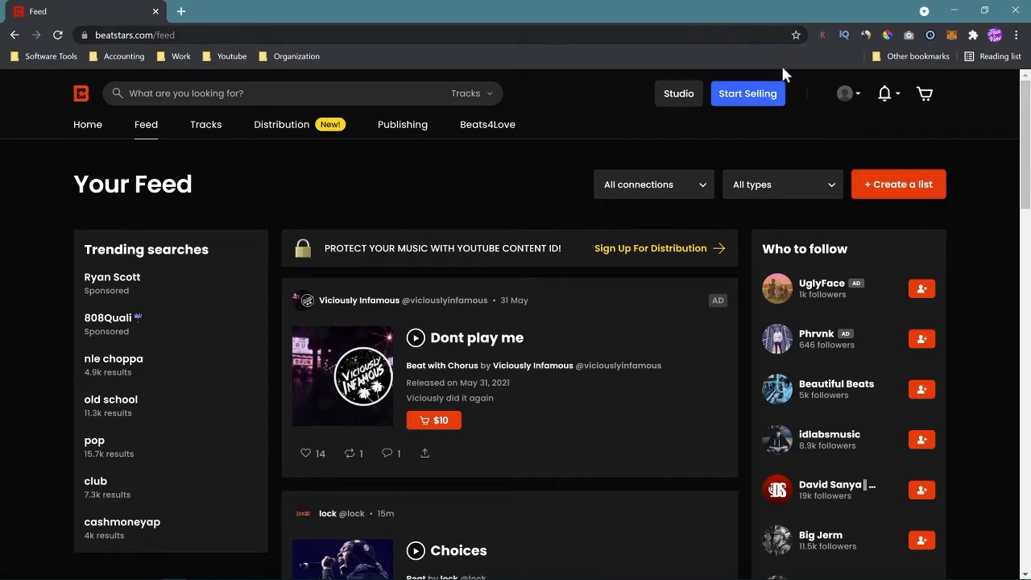
- Open the account's profile settings and enter "Buy 1 Get 1 FREE Limited Time Only" as the biography
left_click(842, 98)
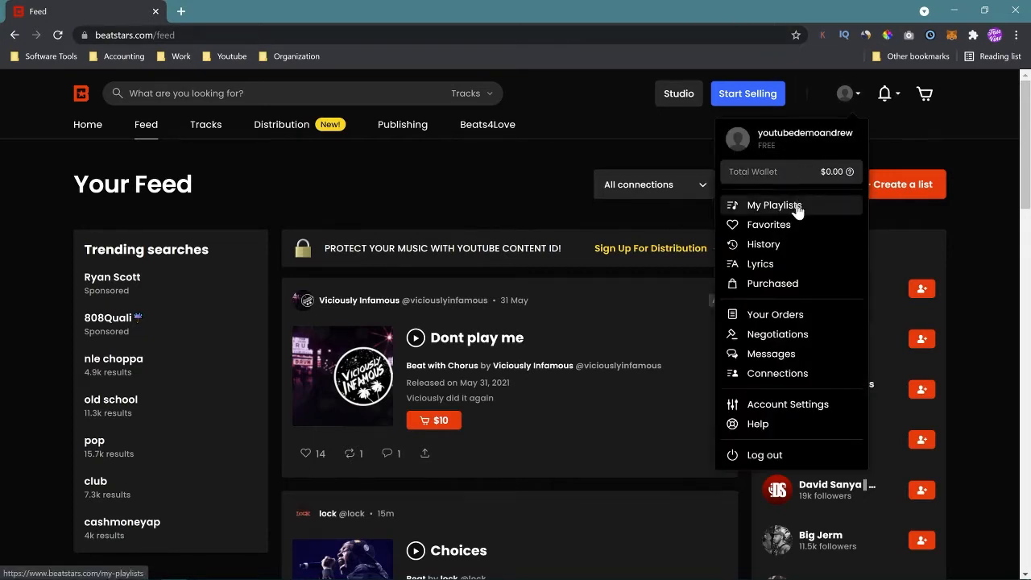
left_click(788, 412)
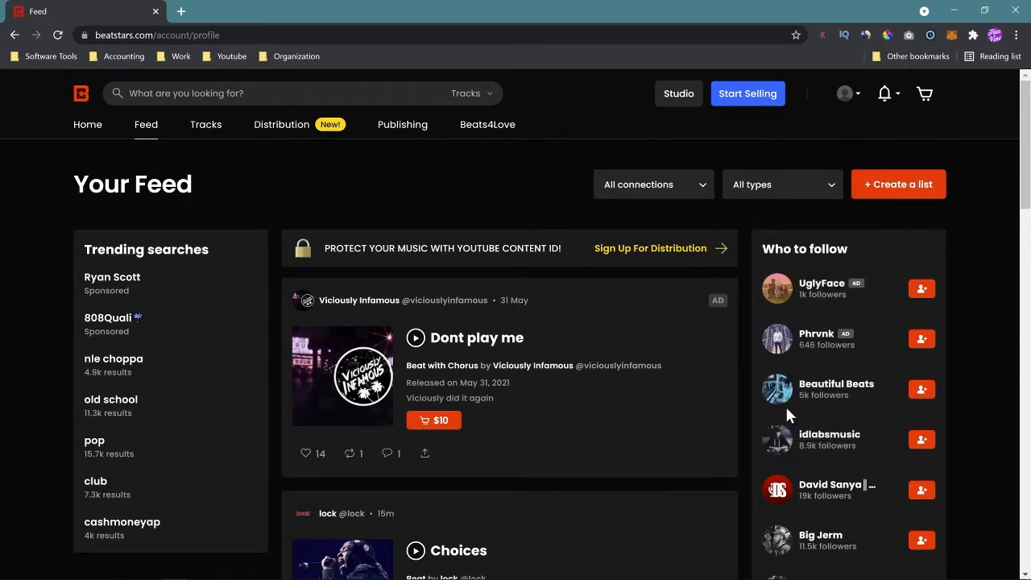
scroll(356, 405, "down", 3)
left_click(379, 425)
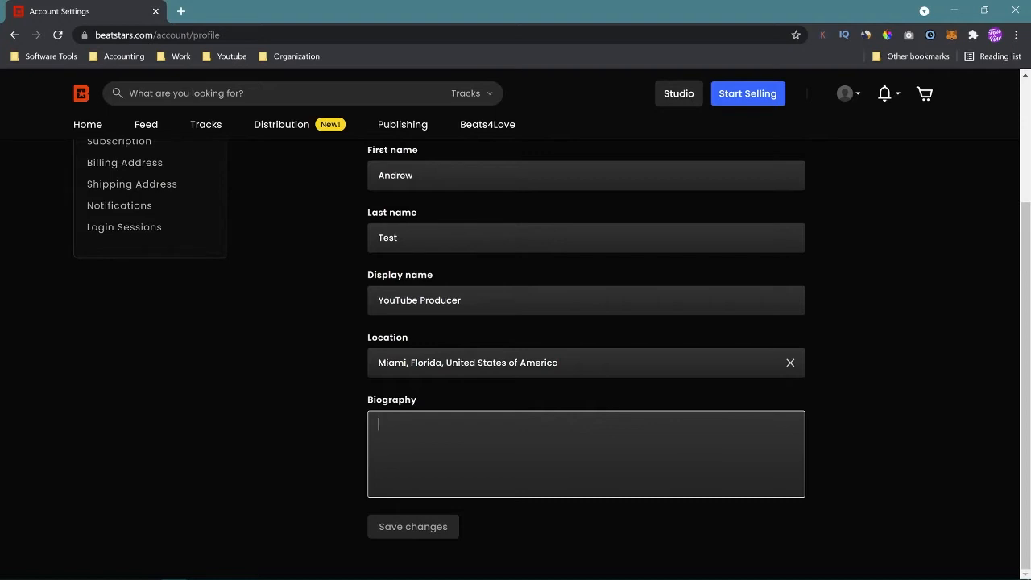
type("Buy 1 Ge")
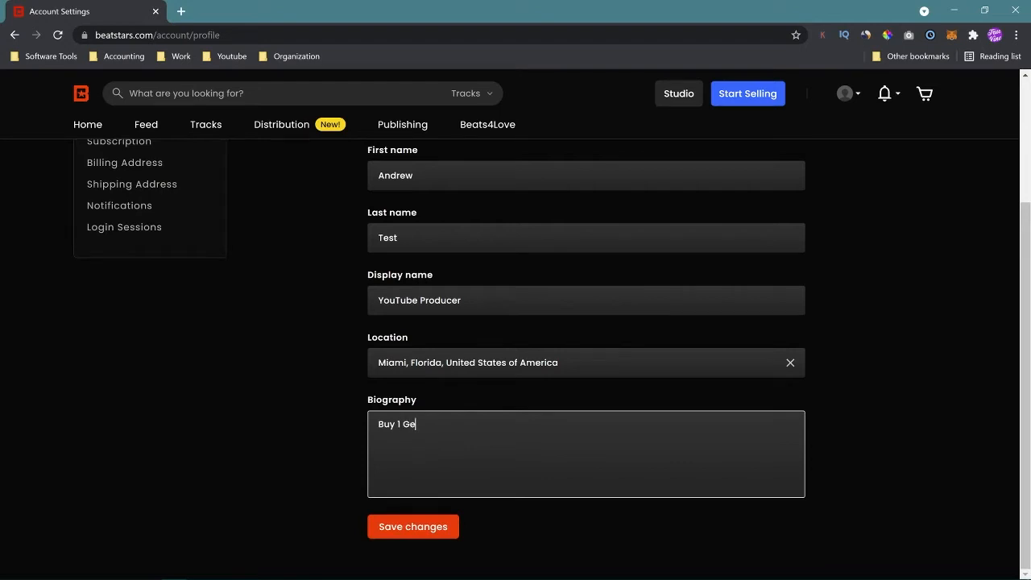
type("t 1 FREE Limited Time Only")
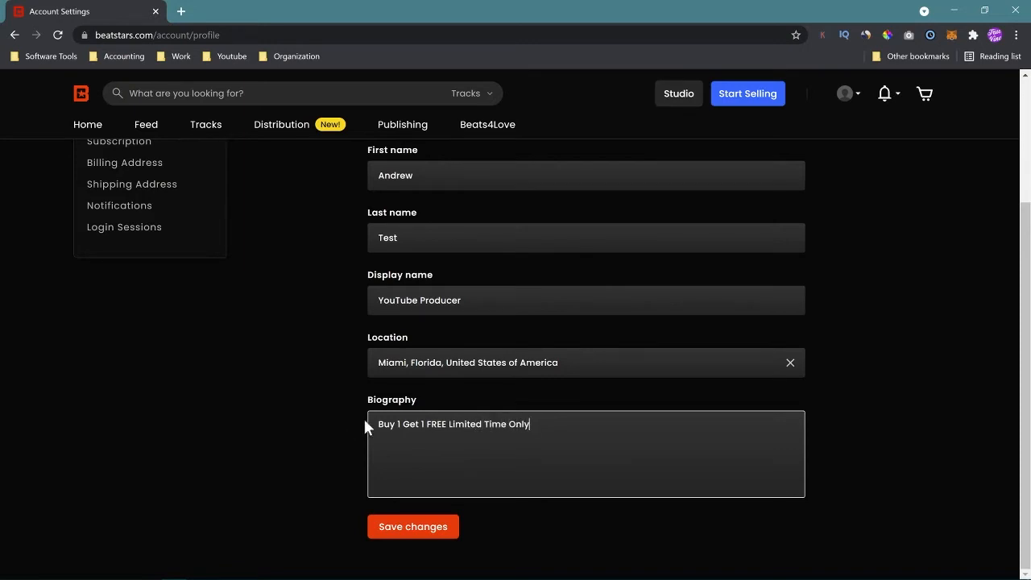
- Replace "Limited Time Only" in the biography with "(Summer Savings)"
key("shift+Left")
key("shift+Left")
key("shift+Left")
key("shift+Left")
key("shift+Left")
key("shift+Left")
key("shift+Left")
key("shift+Left")
key("shift+Left")
key("shift+Left")
key("shift+Left")
key("shift+Left")
key("shift+Left")
key("shift+Left")
key("shift+Left")
key("shift+Left")
key("shift+Left")
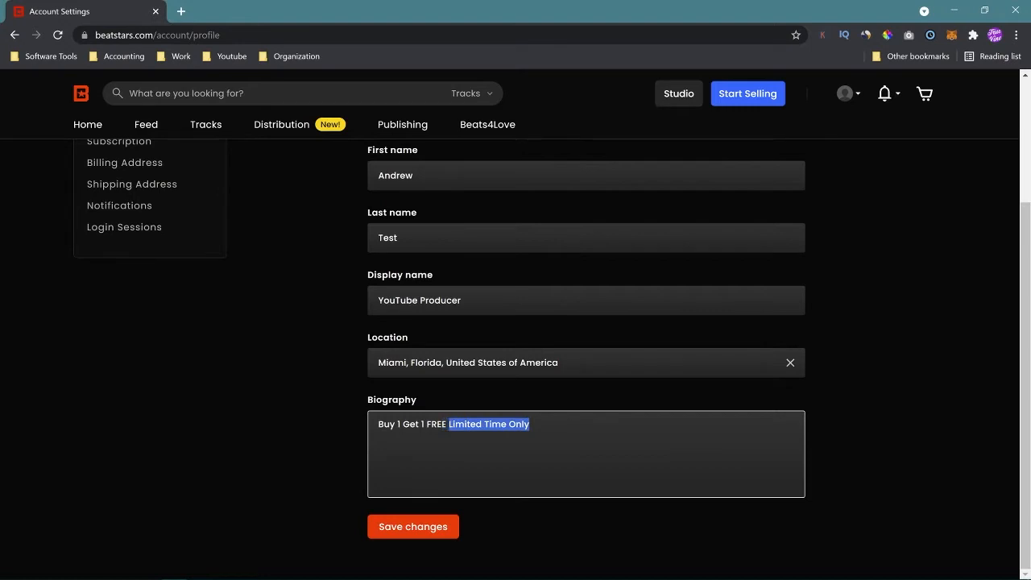
type("(Sum")
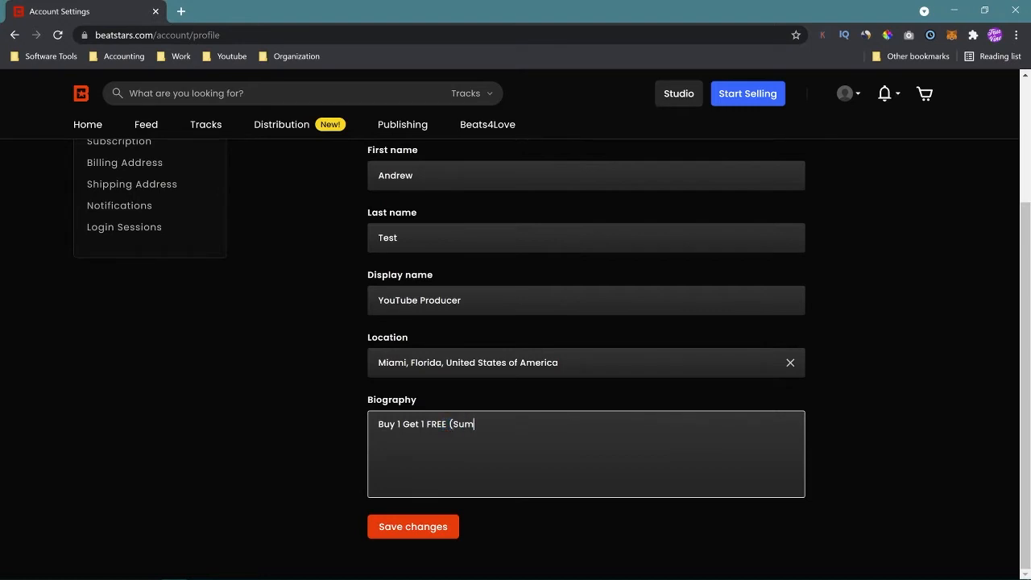
type("mer Savings)")
- Add a line break after the biography text and save the profile changes
left_click_drag(535, 424, 295, 423)
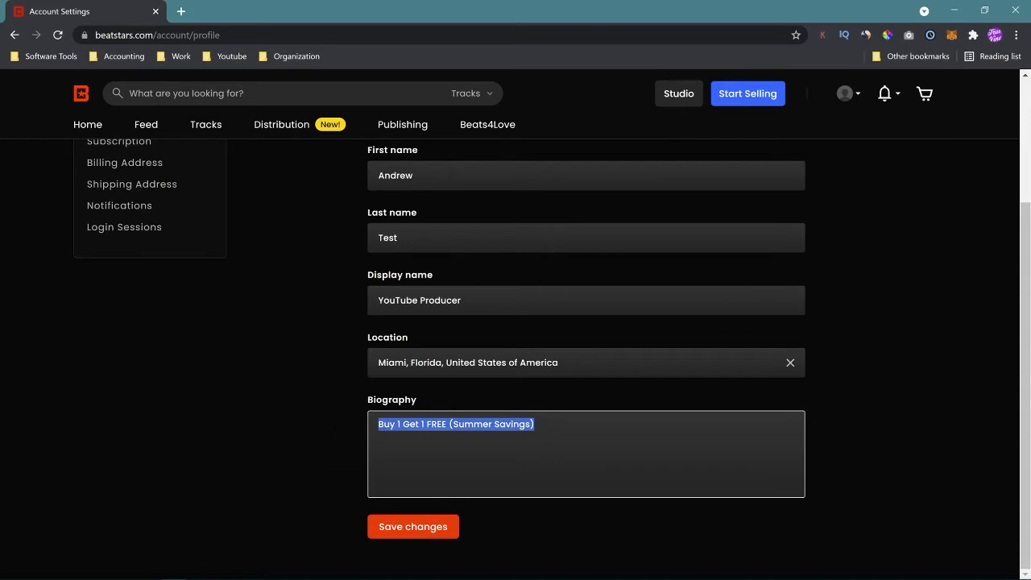
left_click(535, 424)
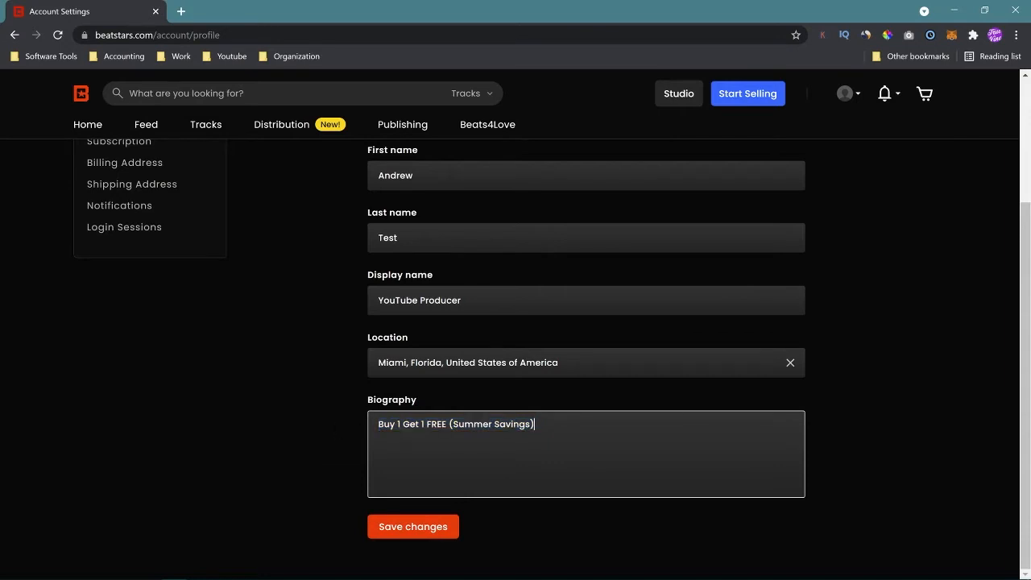
key("Return")
left_click(385, 525)
scroll(362, 483, "up", 1)
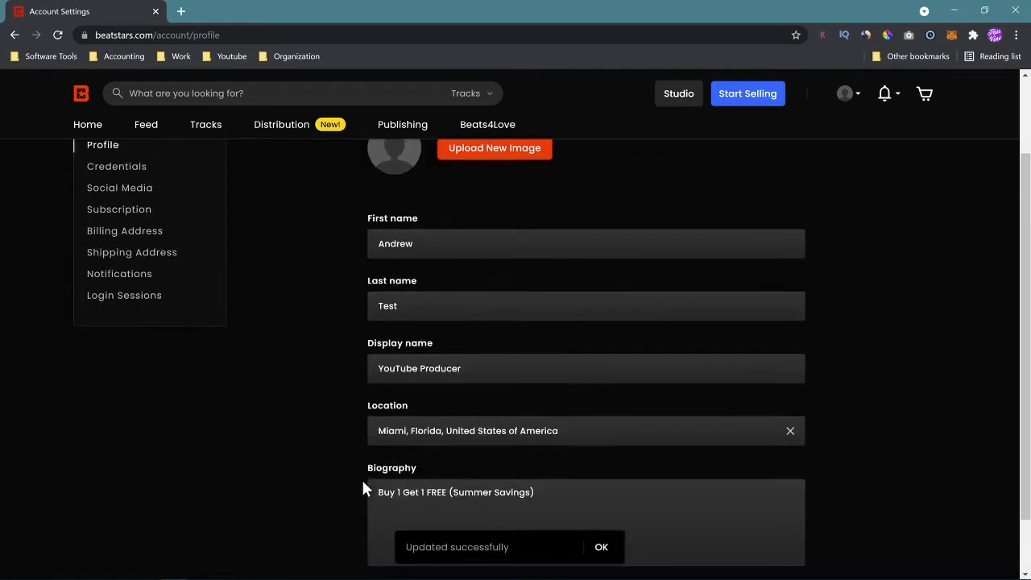
scroll(362, 488, "up", 1)
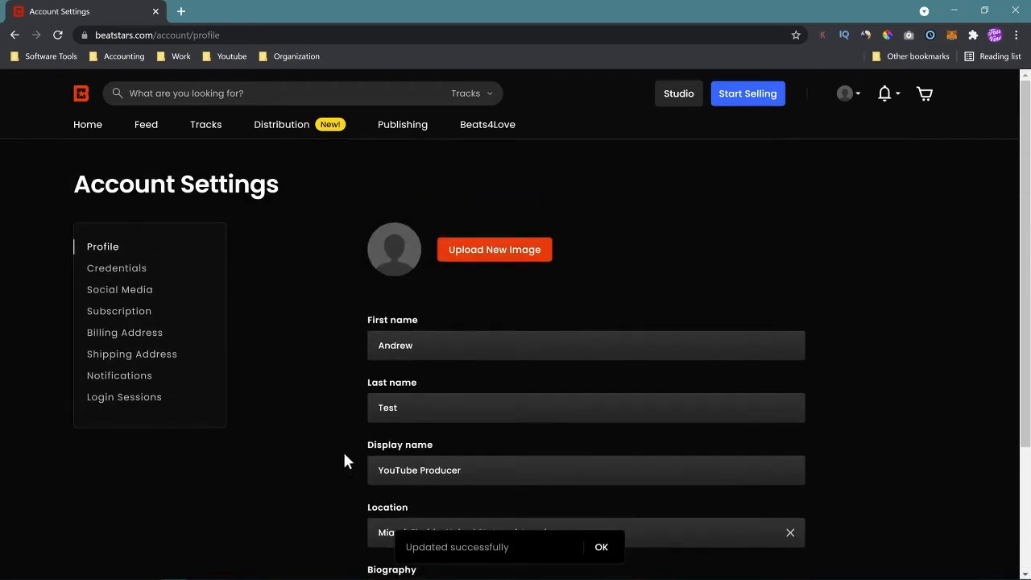
left_click(124, 284)
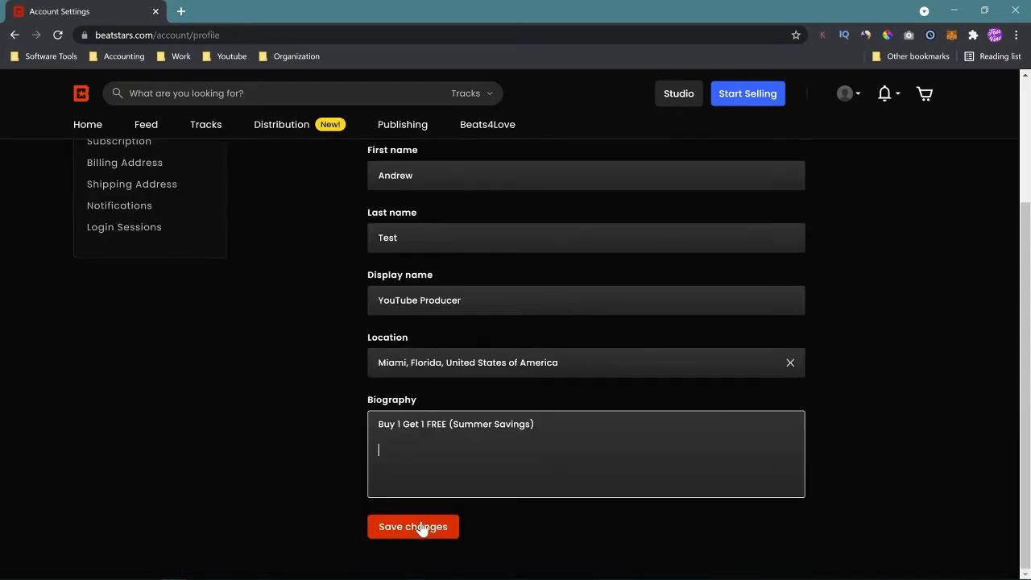
left_click(419, 524)
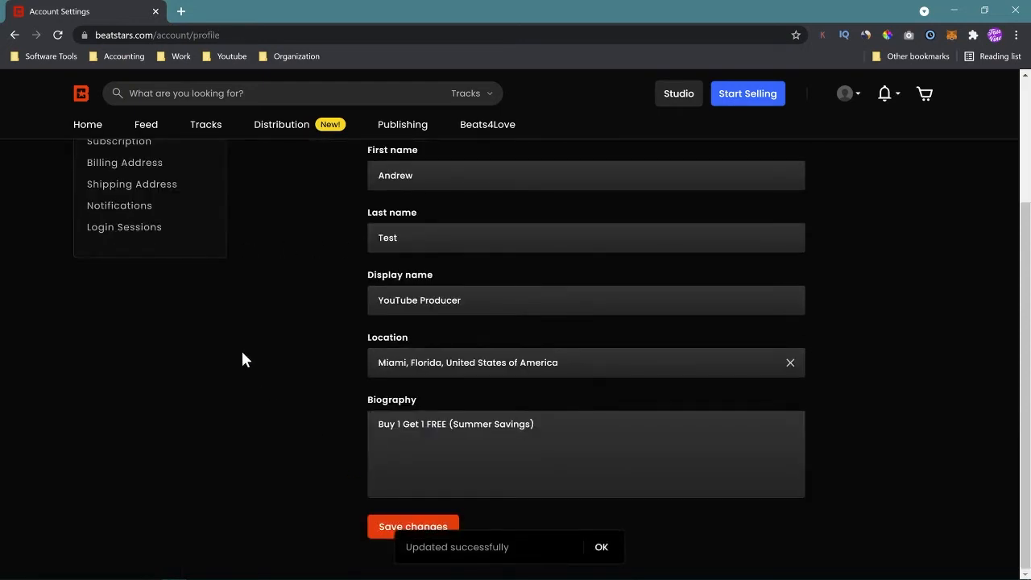
- Open the social media settings and enter "bendsoundwaves" as the Facebook and Twitter nicknames
scroll(226, 325, "up", 2)
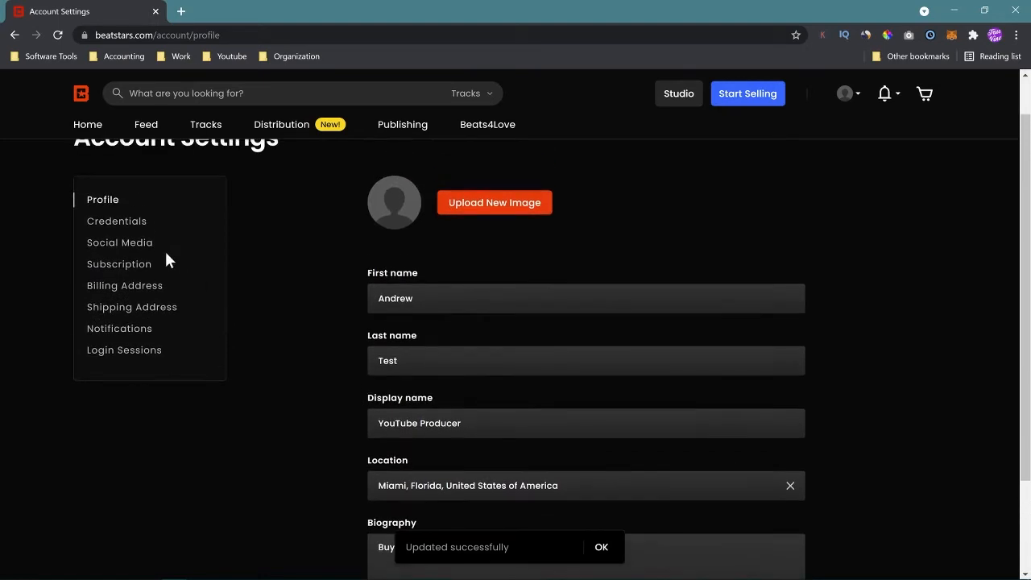
left_click(142, 243)
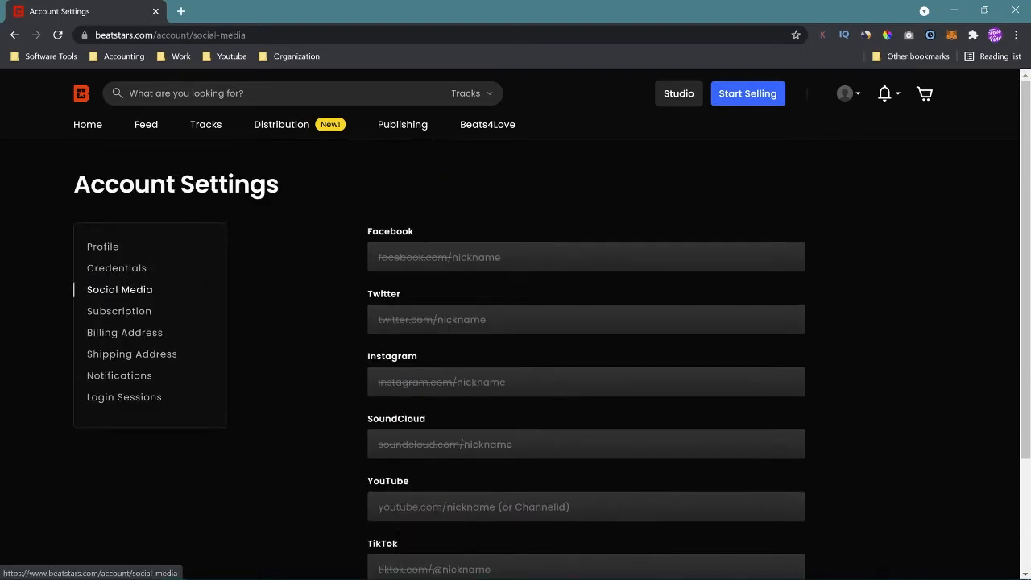
left_click(452, 257)
type("bend")
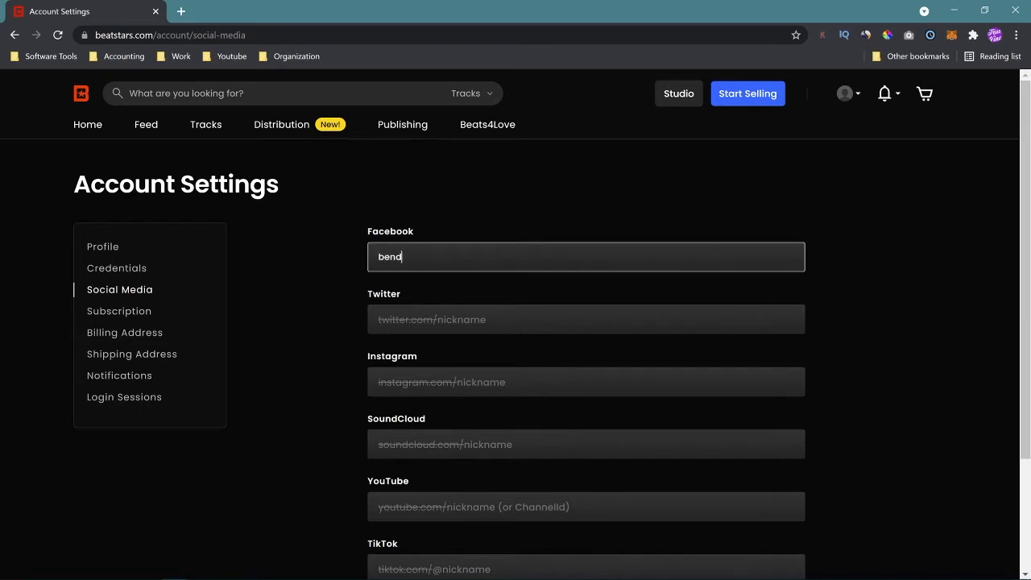
type("soundwaves")
key("Tab")
type("b")
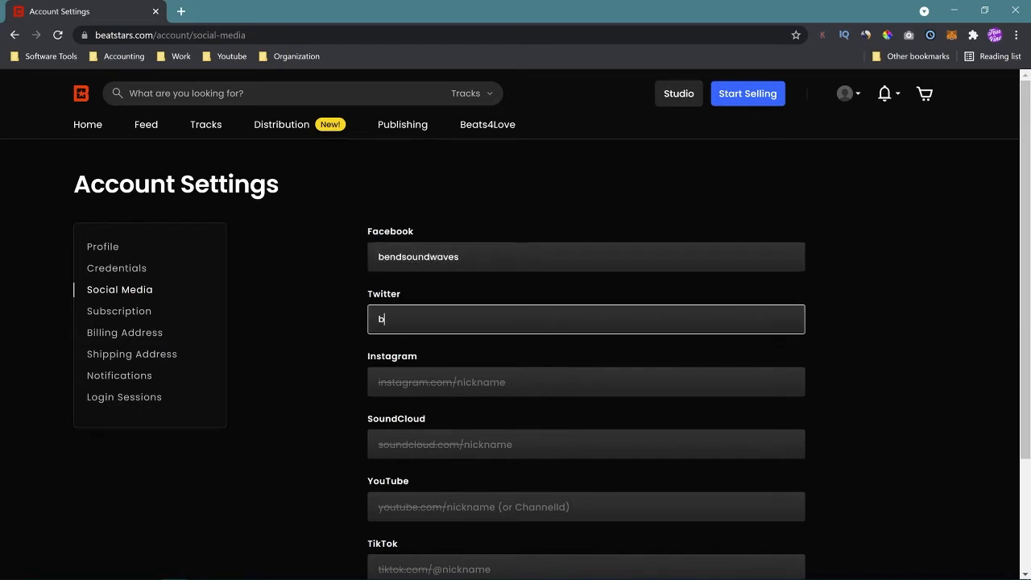
type("endsoundwaves")
- Enter "bendsoundwaves" as the Instagram and SoundCloud nicknames
key("Tab")
type("bendsoun")
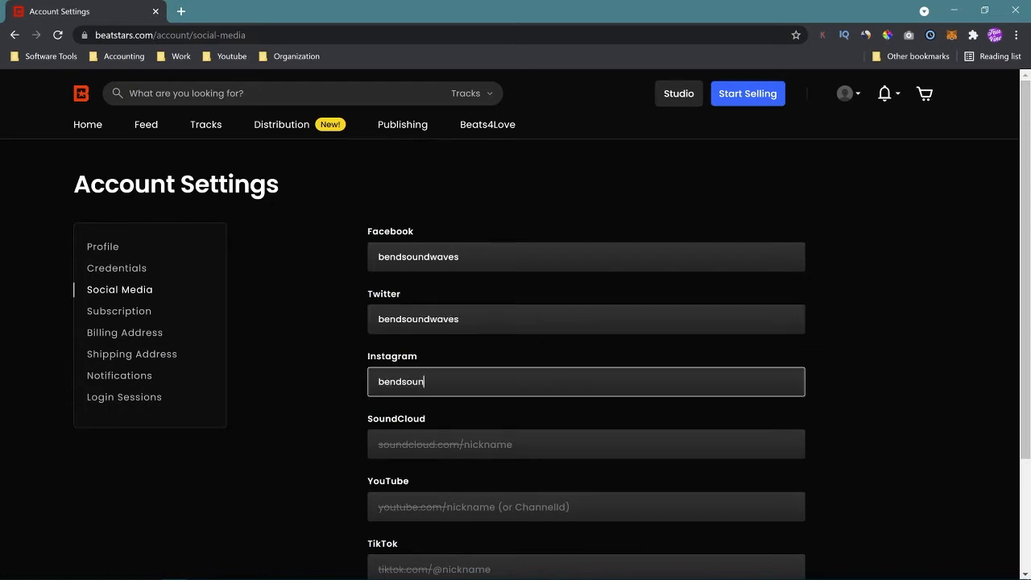
type("dwaves")
key("Tab")
type("bend")
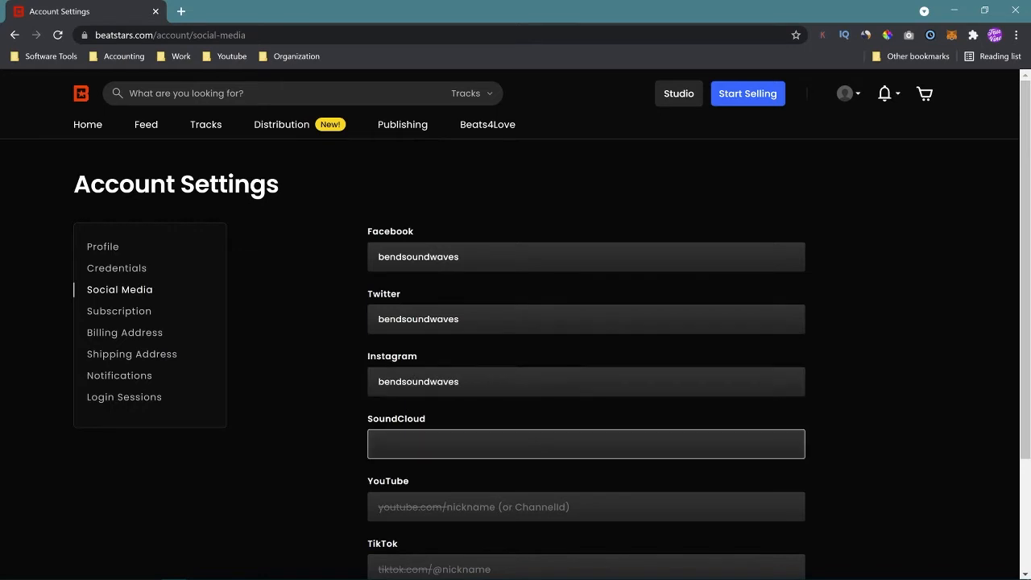
type("soundwaves")
- Fill in the YouTube field with the channel's nickname
key("Tab")
type("andrewth")
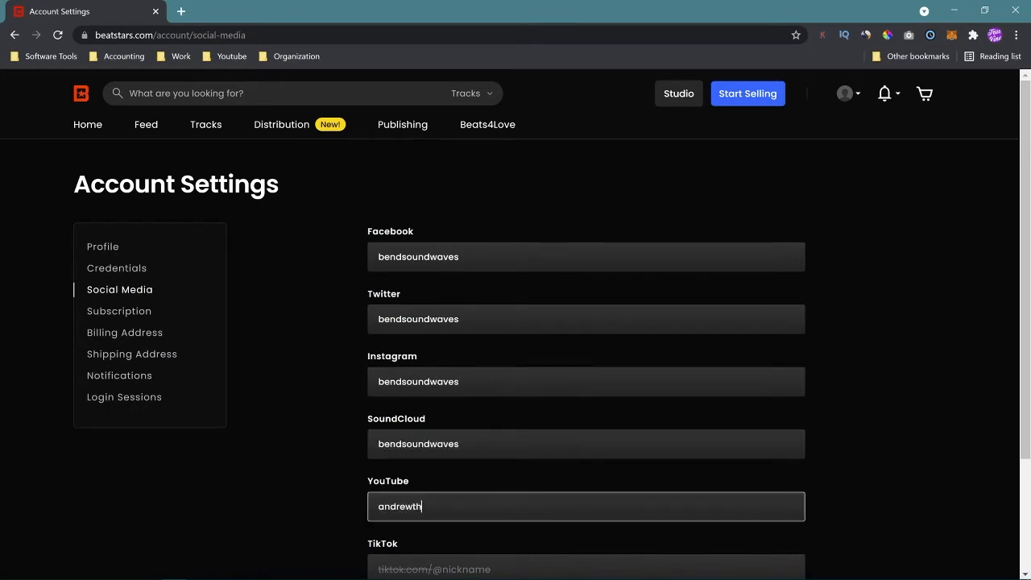
type("eavatar")
key("Tab")
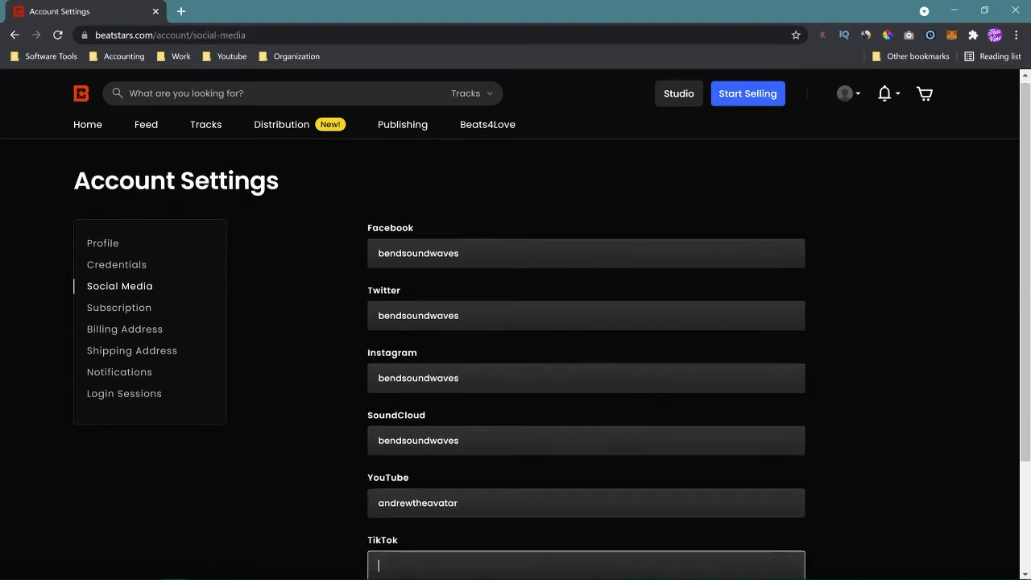
key("shift+Tab")
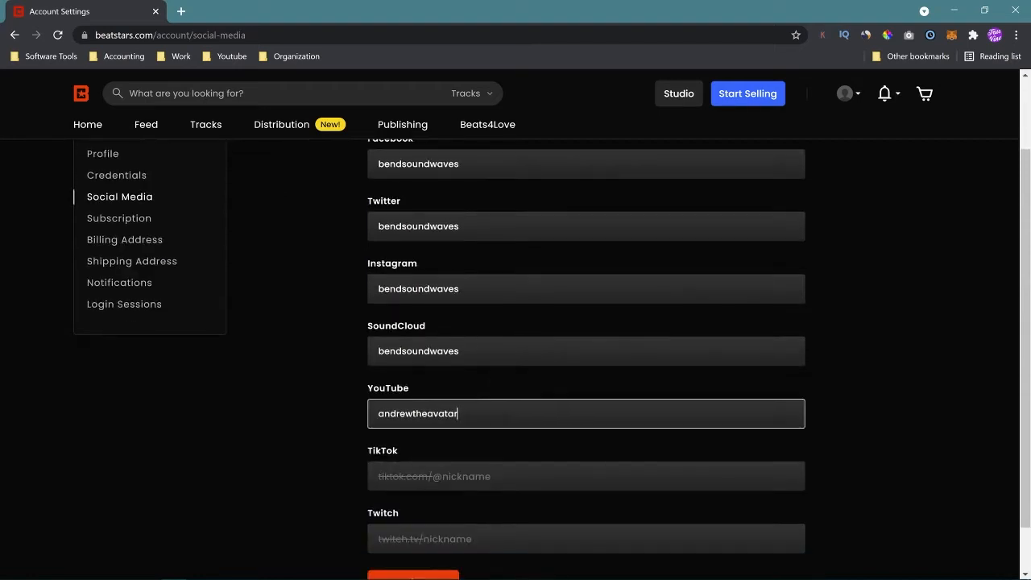
key("Tab")
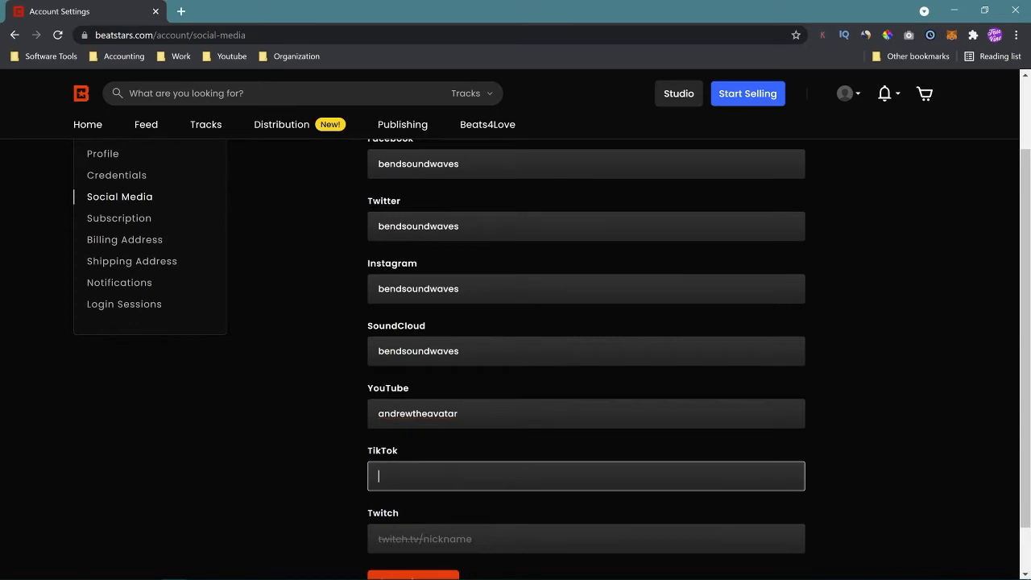
type("@bendsoundwaves")
scroll(339, 414, "down", 1)
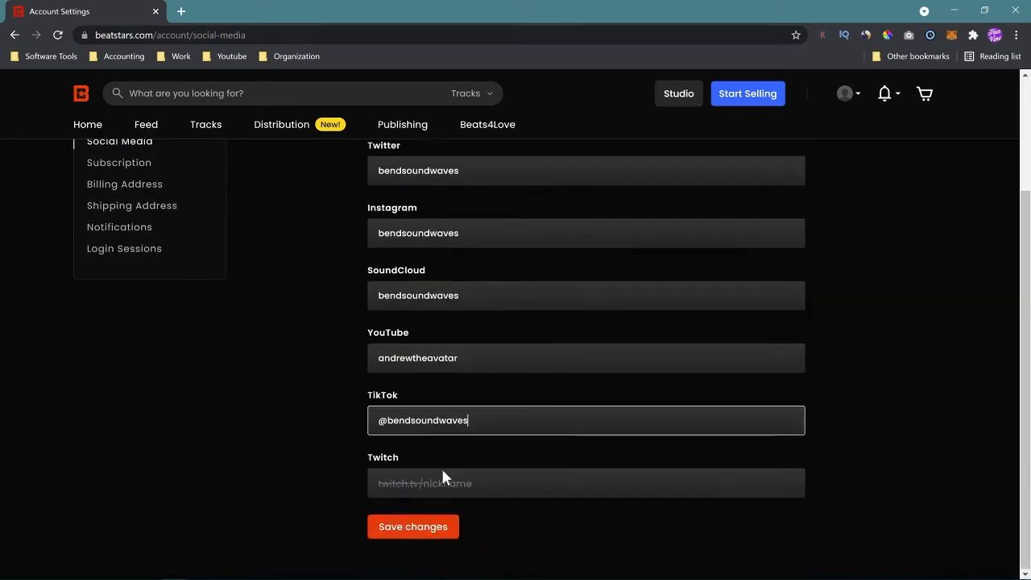
left_click(414, 526)
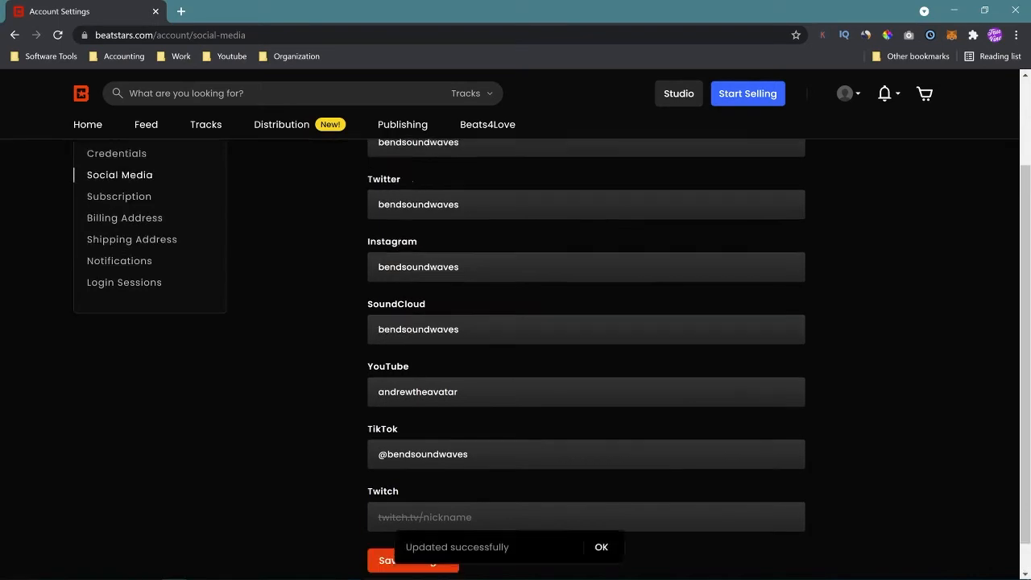
- Open the account credentials and review the login details, two-factor authentication and the external account connections
scroll(338, 330, "up", 2)
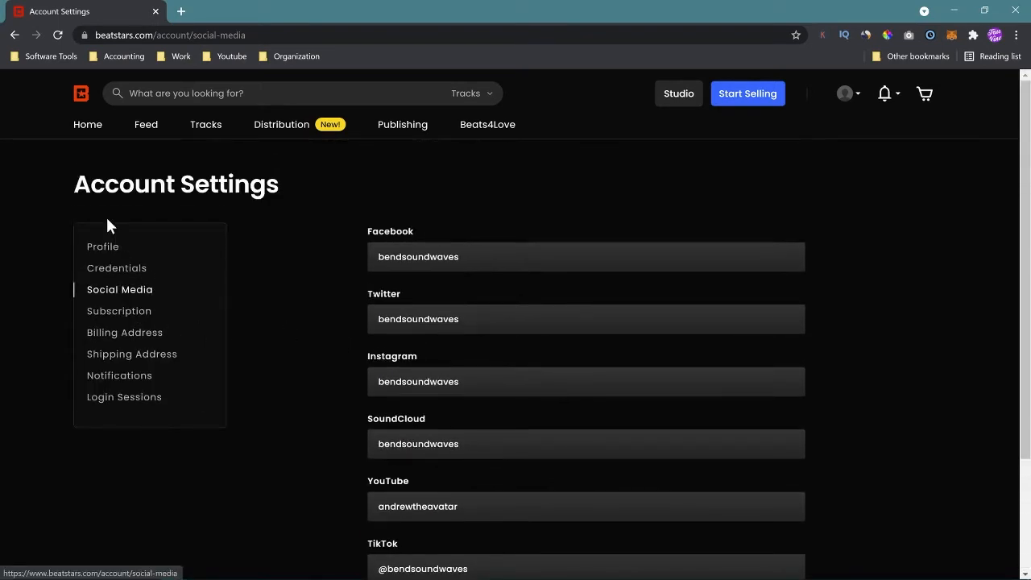
left_click(122, 268)
scroll(394, 435, "down", 1)
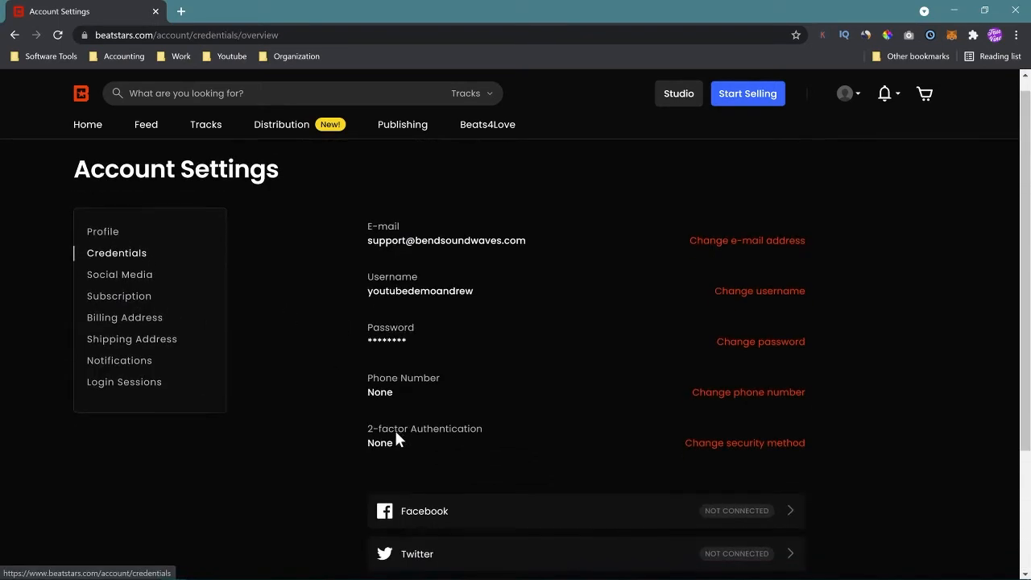
scroll(396, 437, "down", 2)
scroll(400, 329, "up", 3)
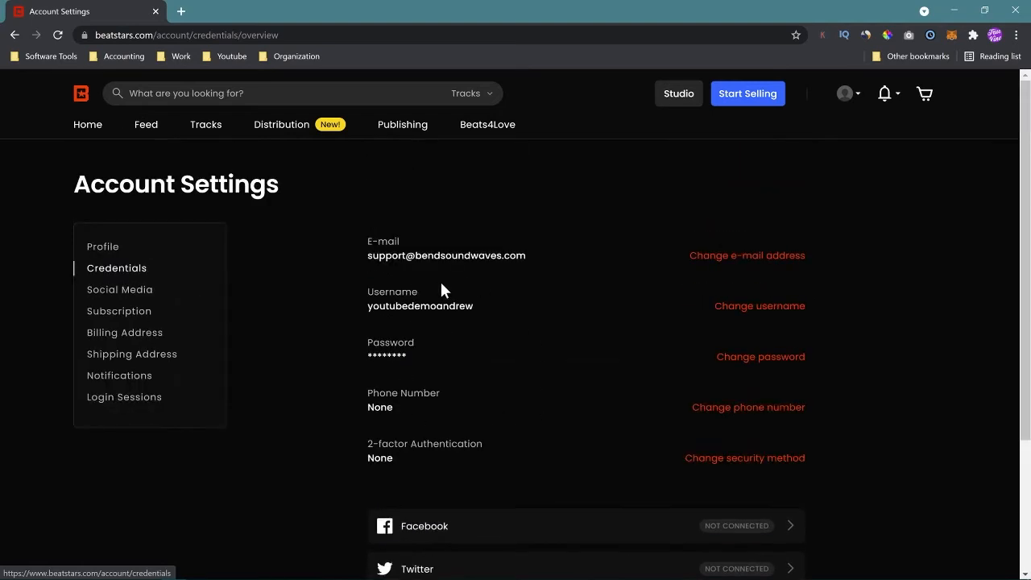
scroll(553, 375, "down", 2)
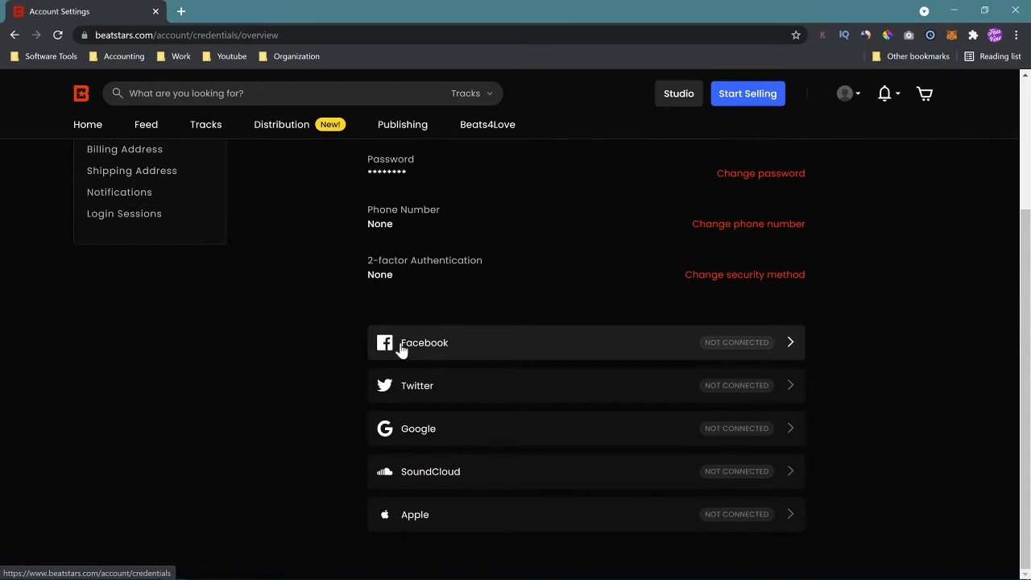
scroll(320, 327, "up", 3)
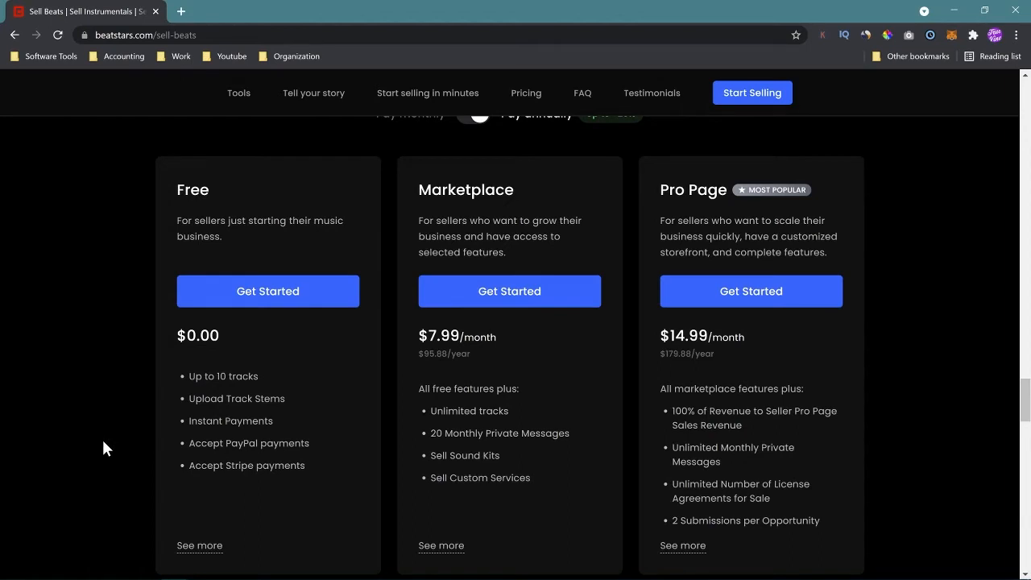
- Open the full comparison of the seller plans and examine the prices and features of Free, Marketplace and Pro Page
left_click(198, 546)
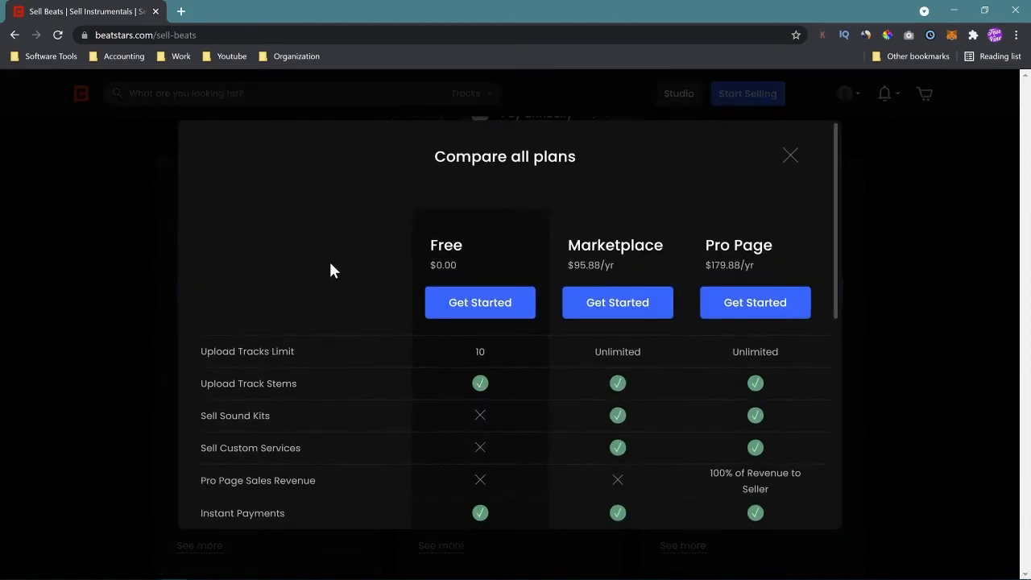
scroll(361, 372, "down", 1)
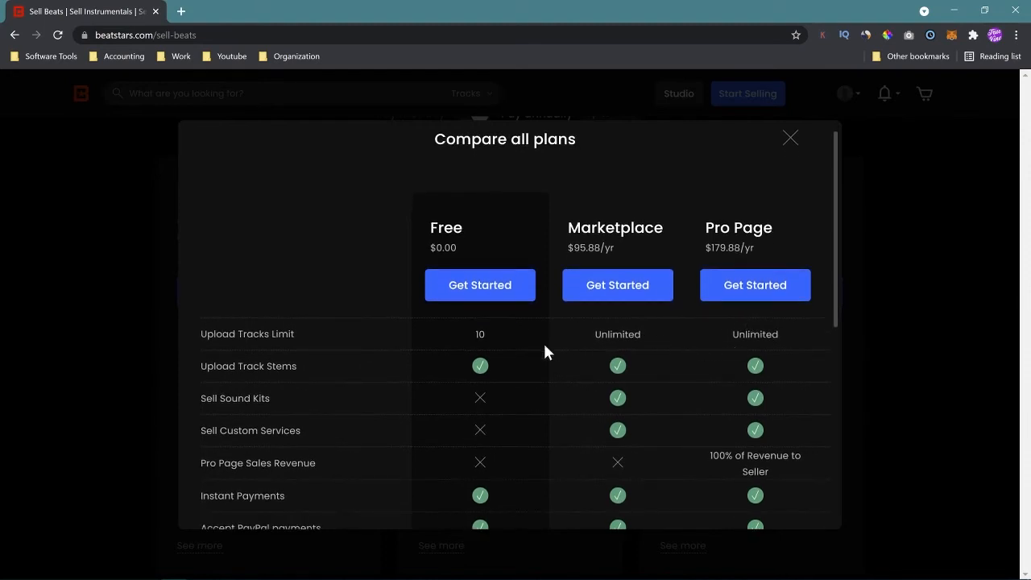
scroll(508, 464, "down", 3)
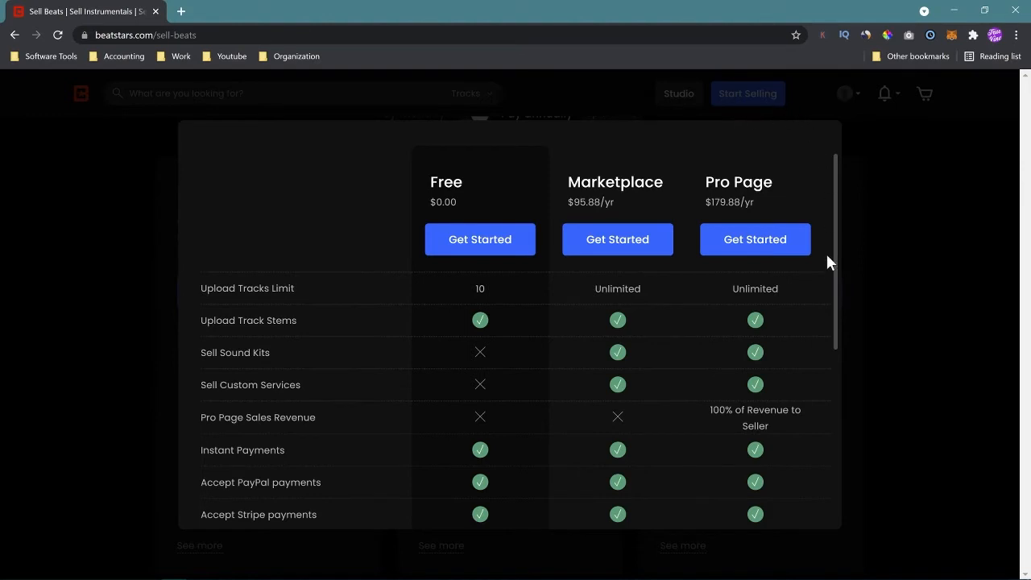
left_click_drag(756, 202, 704, 203)
left_click(727, 218)
left_click_drag(767, 203, 697, 196)
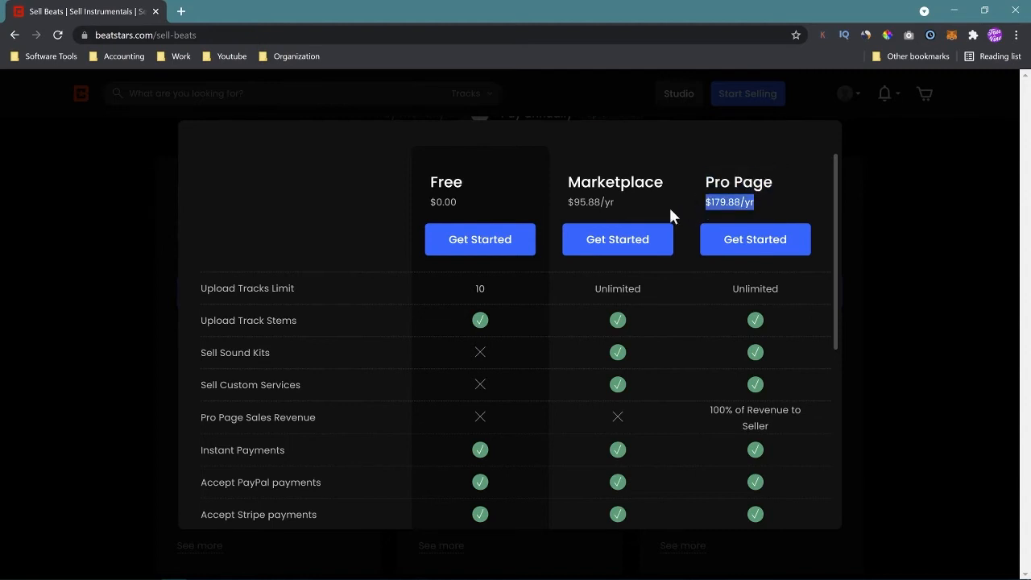
left_click(503, 295)
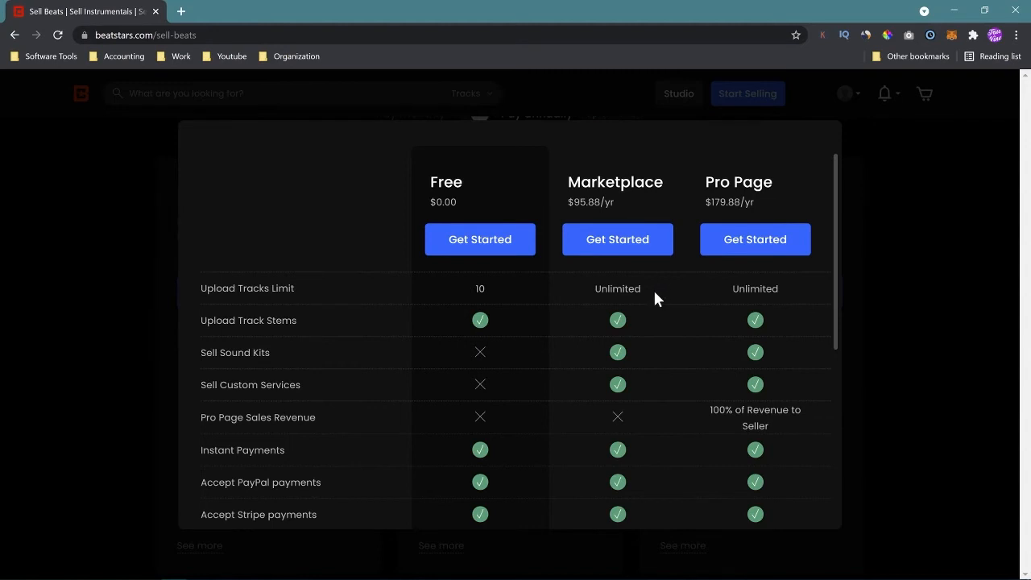
- Compare the plans' upload track limits, track stems, sound kit and custom service sales, Pro Page revenue and payment options
left_click_drag(642, 290, 584, 295)
left_click(491, 295)
scroll(685, 316, "down", 2)
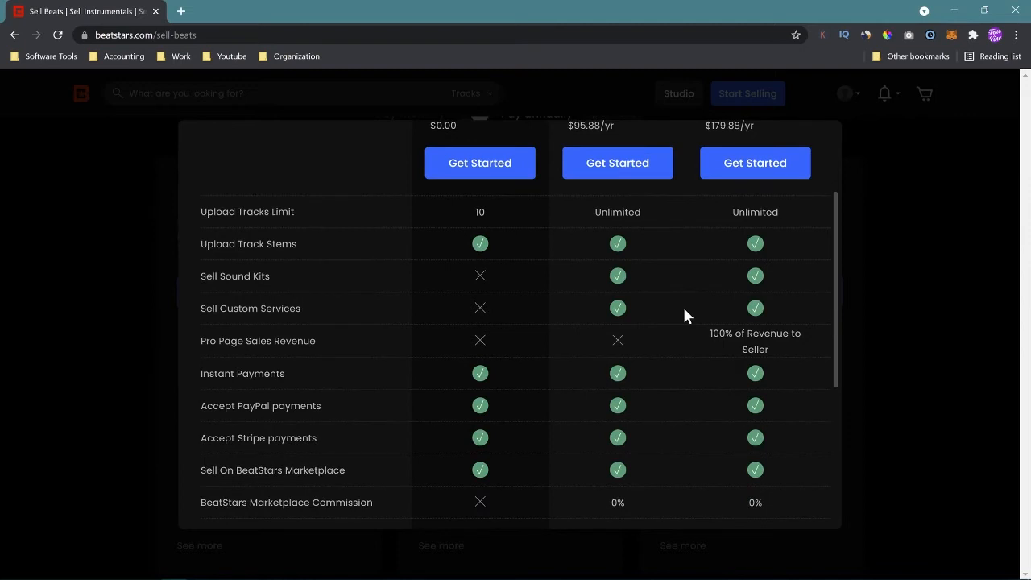
scroll(683, 314, "up", 3)
scroll(610, 449, "down", 1)
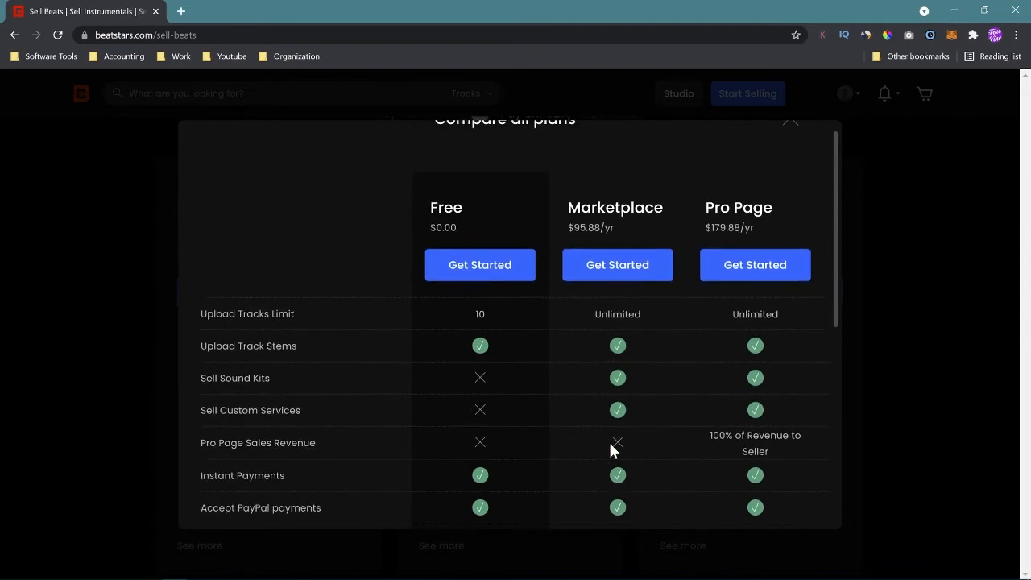
scroll(610, 443, "down", 3)
scroll(604, 419, "up", 4)
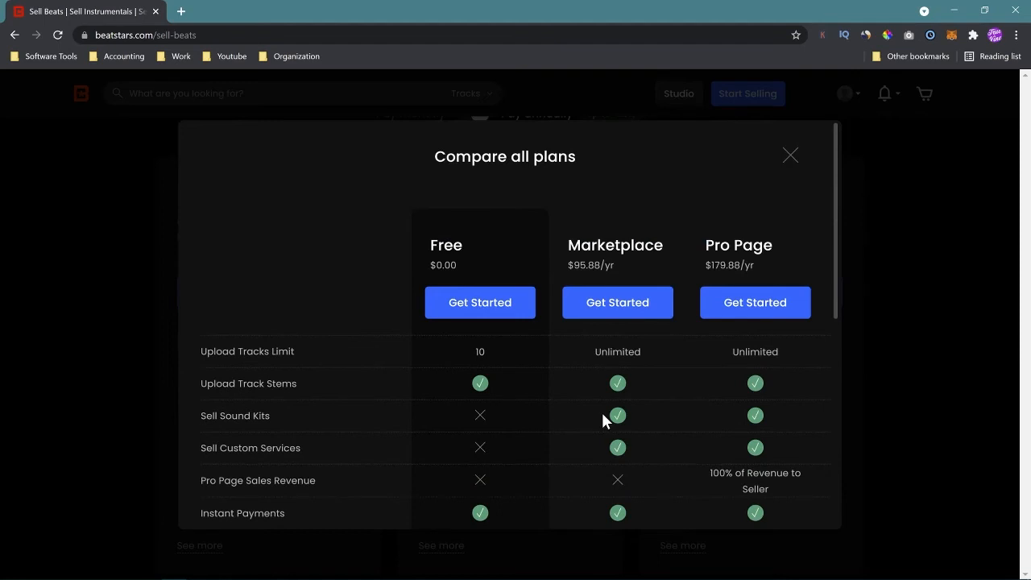
scroll(602, 416, "down", 5)
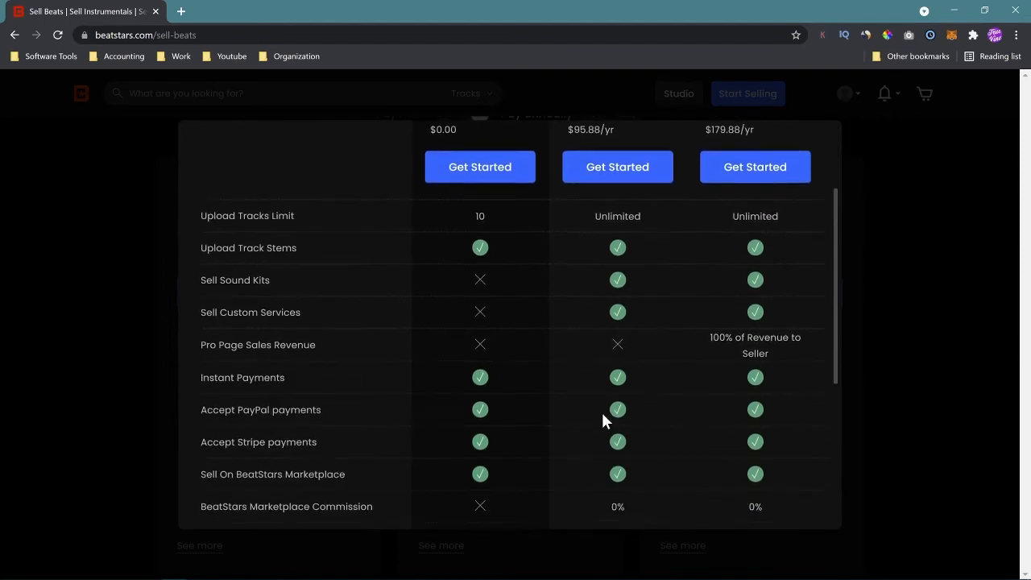
- Compare the monthly private message and license agreement allowances of the Marketplace and Pro Page plans, and close the plan comparison
scroll(601, 410, "down", 3)
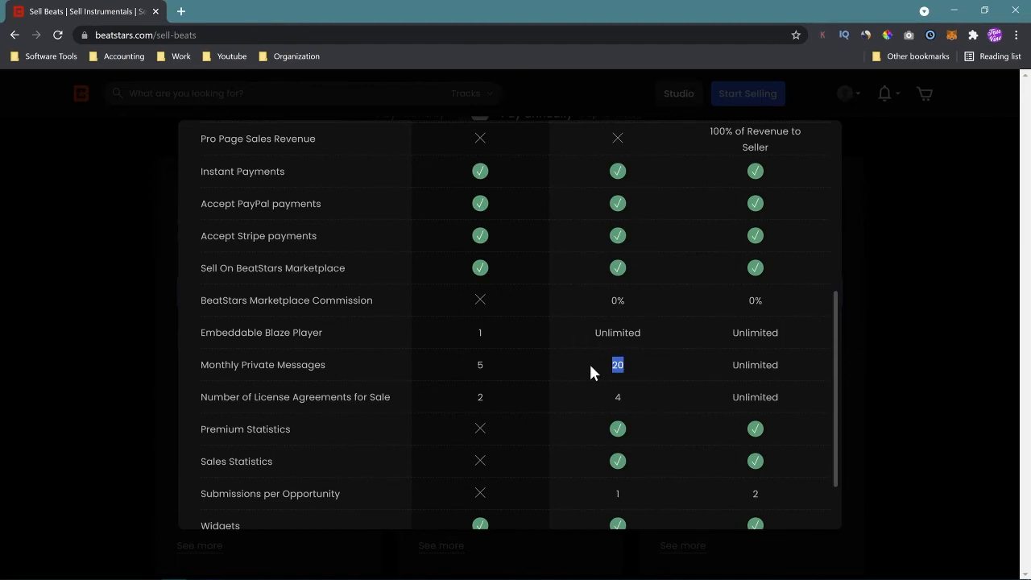
left_click_drag(730, 361, 772, 365)
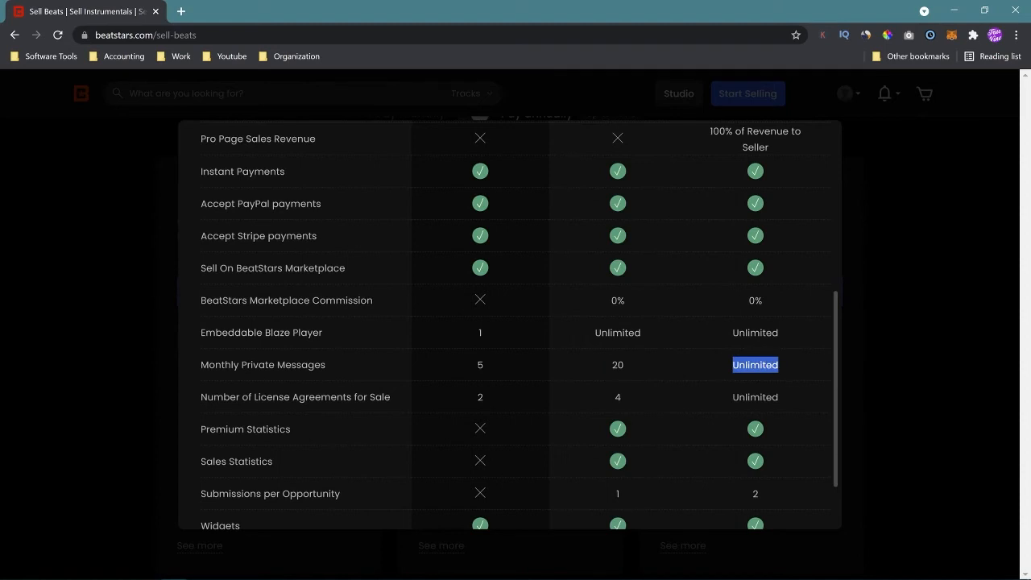
left_click_drag(742, 378, 721, 378)
scroll(720, 377, "up", 5)
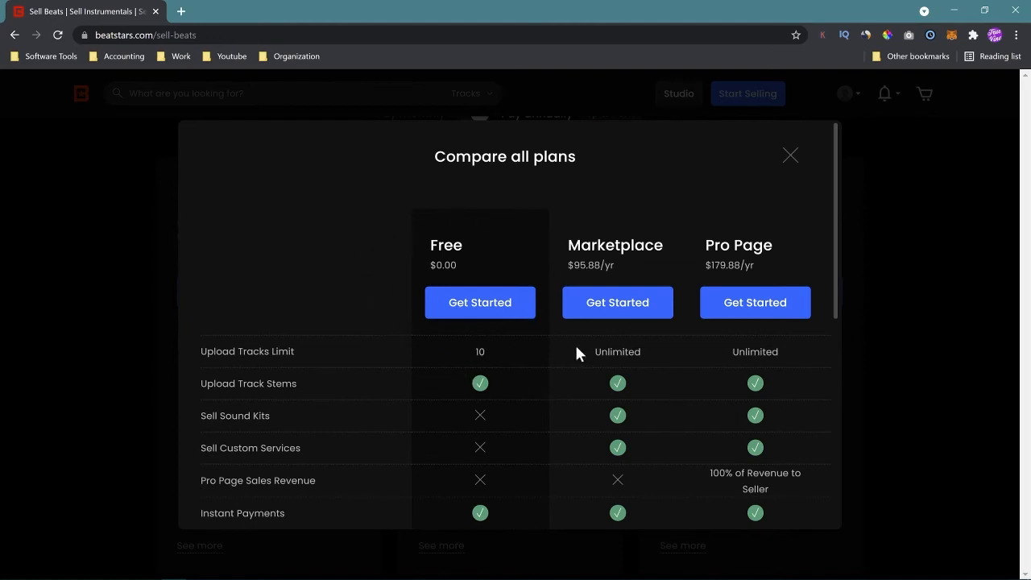
left_click(134, 396)
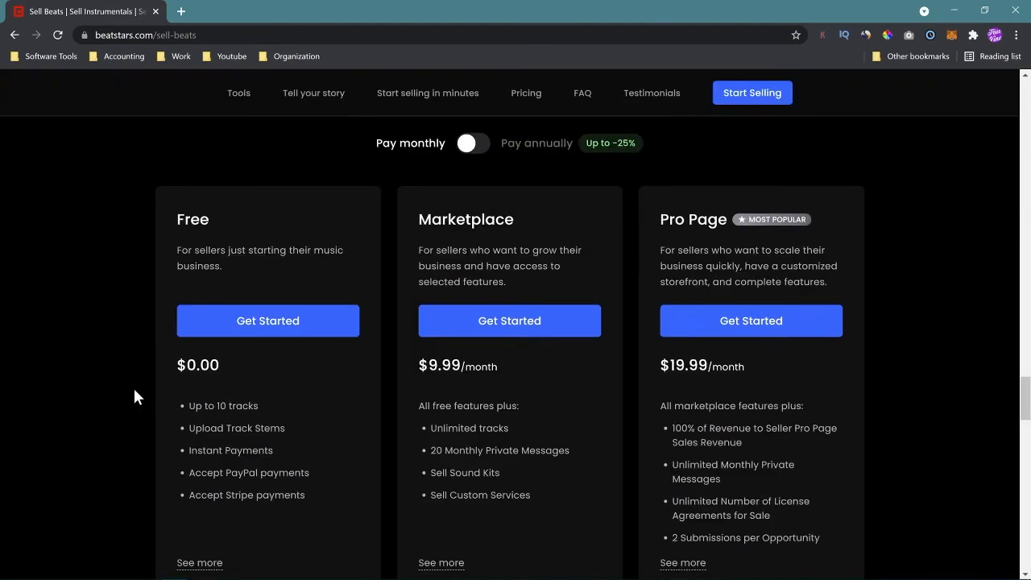